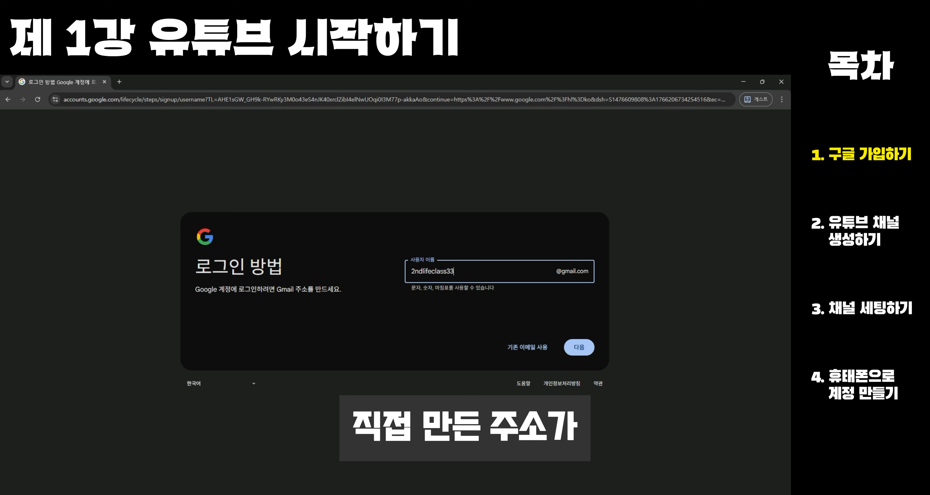
- Enter the desired Gmail username, and set and confirm the password for the new Google account
{"action": "left_click", "coordinate": [437, 310]}
{"action": "left_click", "coordinate": [578, 346]}
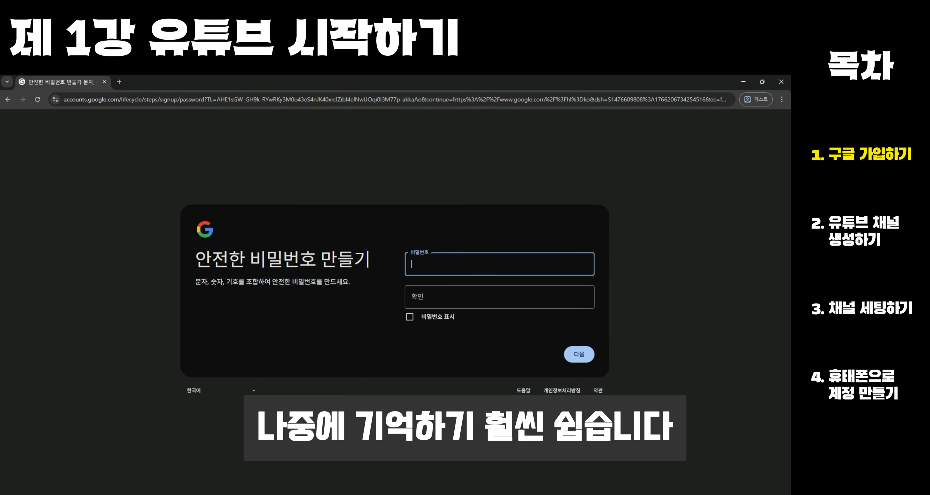
{"action": "left_click", "coordinate": [455, 266]}
{"action": "key", "text": "ctrl+v"}
{"action": "left_click", "coordinate": [479, 298]}
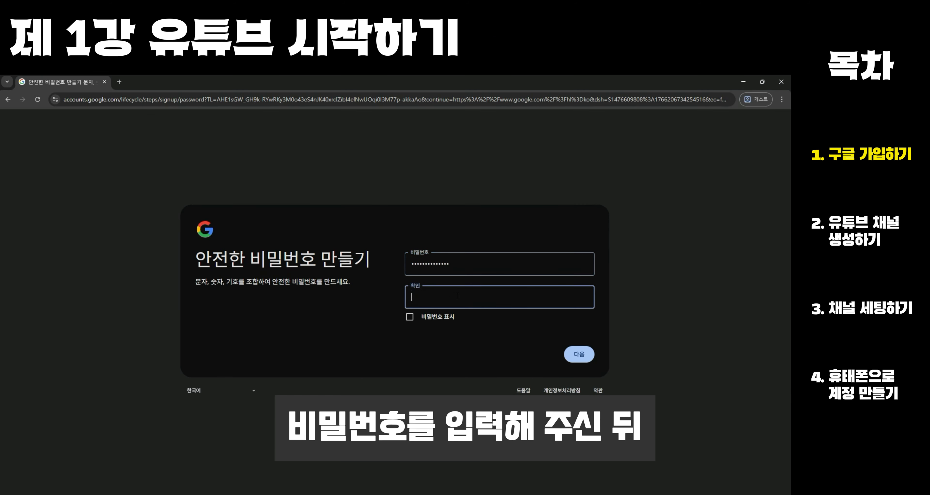
{"action": "key", "text": "ctrl+v"}
{"action": "left_click", "coordinate": [579, 353]}
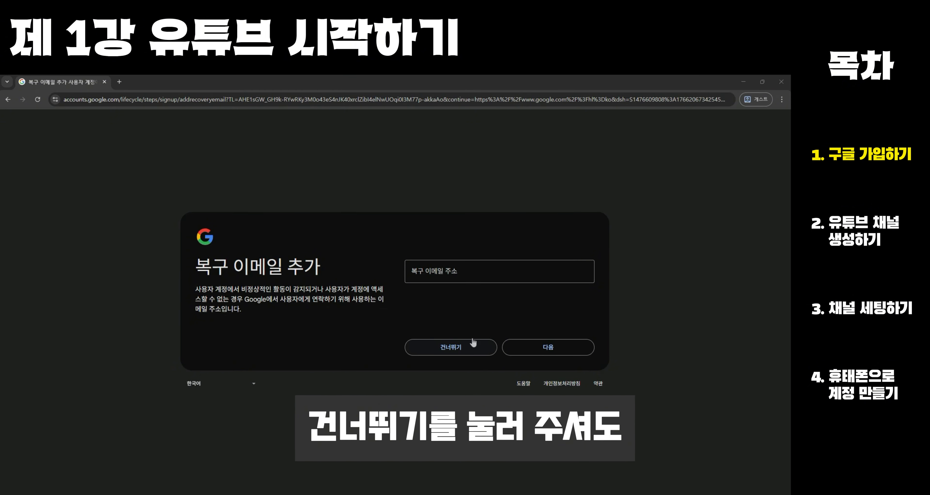
- Skip adding a recovery email and agree to the Google terms of service and privacy policy to finish the sign-up
{"action": "left_click", "coordinate": [482, 346]}
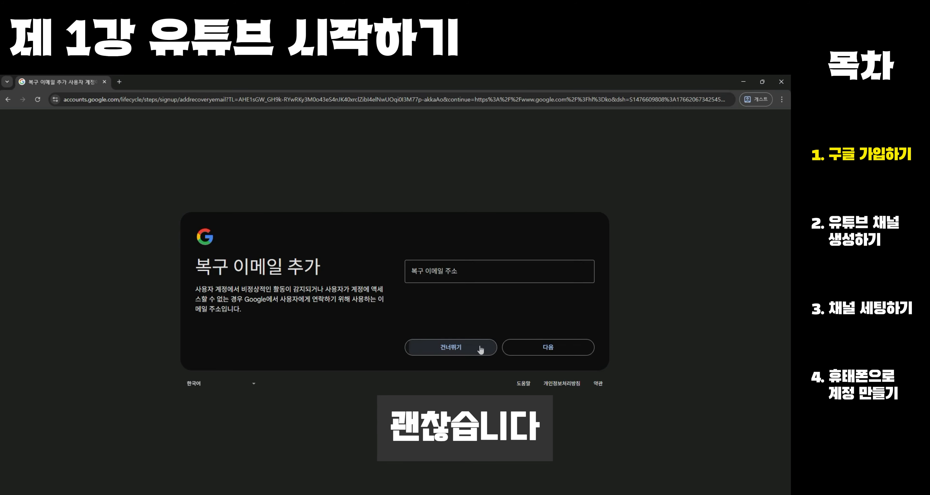
{"action": "scroll", "coordinate": [335, 304], "scroll_direction": "down", "scroll_amount": 10}
{"action": "scroll", "coordinate": [335, 304], "scroll_direction": "down", "scroll_amount": 3}
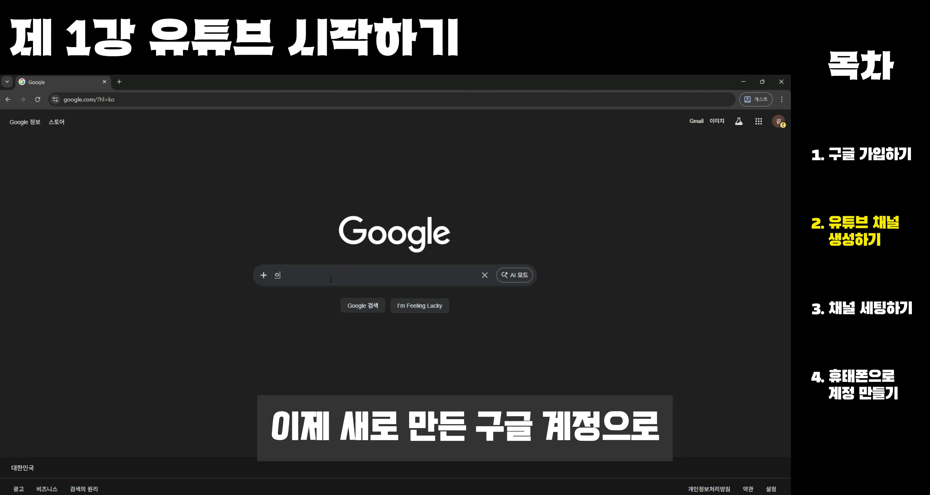
- Search Google for 유튜브, open the official YouTube site and sign in with the new account
{"action": "left_click", "coordinate": [331, 279]}
{"action": "type", "text": "유"}
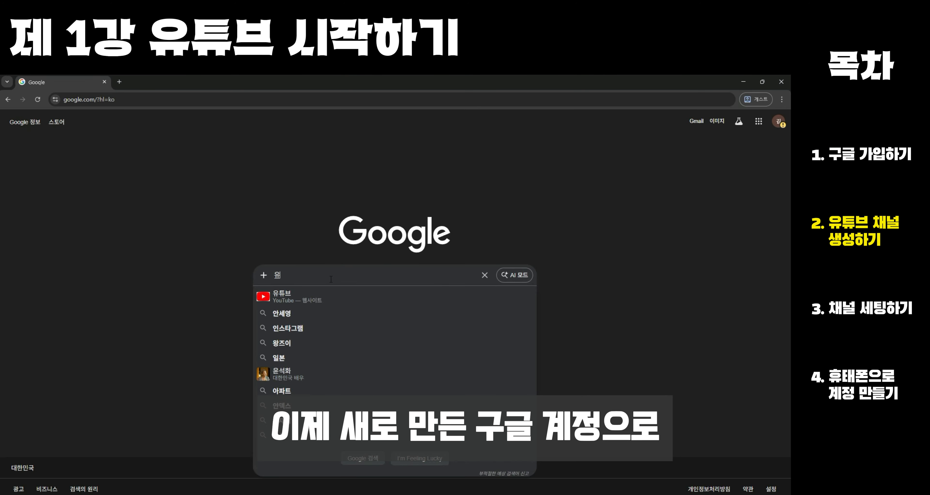
{"action": "type", "text": "튜브"}
{"action": "key", "text": "Escape"}
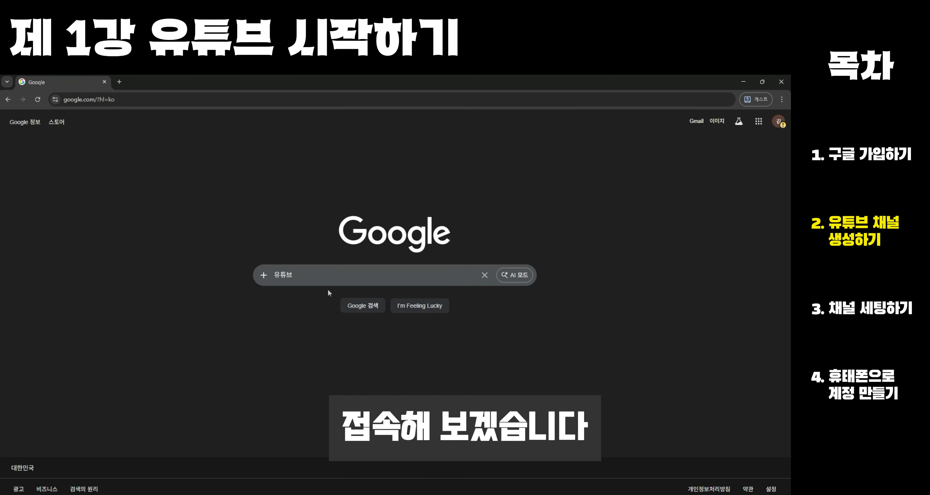
{"action": "key", "text": "Return"}
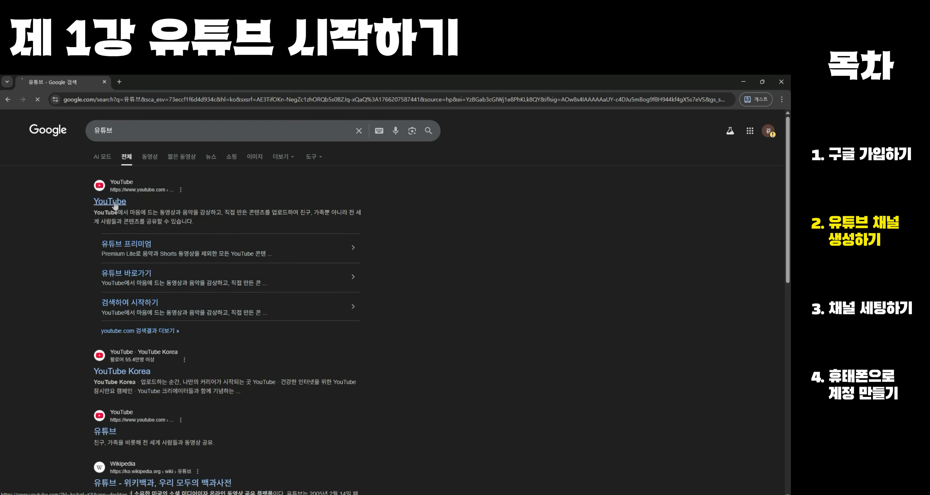
{"action": "left_click", "coordinate": [115, 205]}
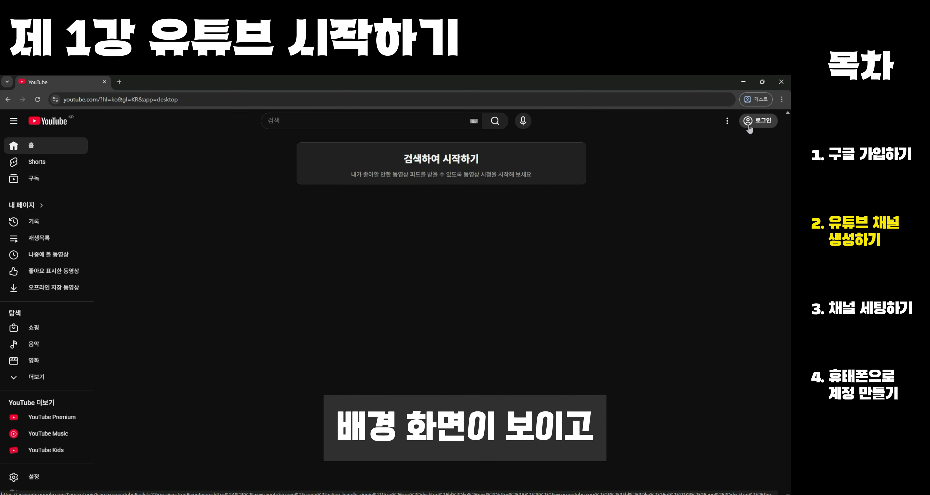
{"action": "left_click", "coordinate": [748, 125]}
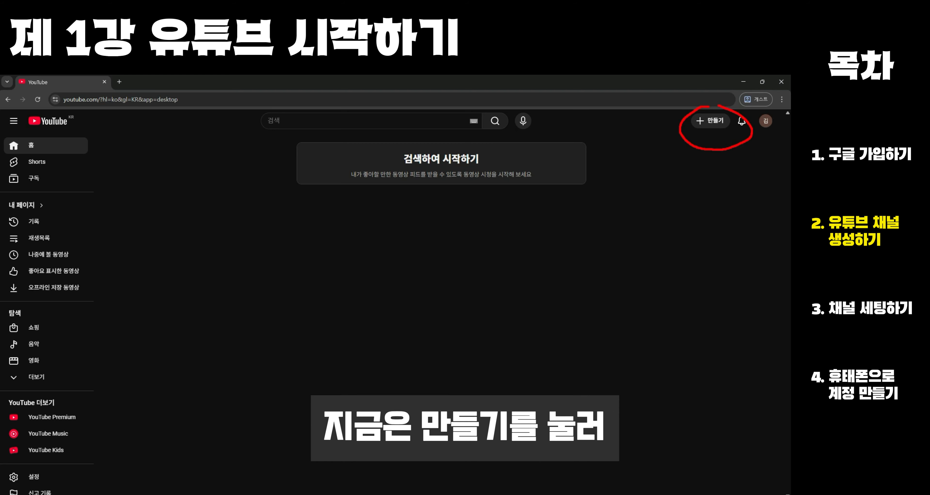
- Start a video upload to create a channel named 테스트용, and open the channel's customization settings
{"action": "left_click", "coordinate": [708, 123]}
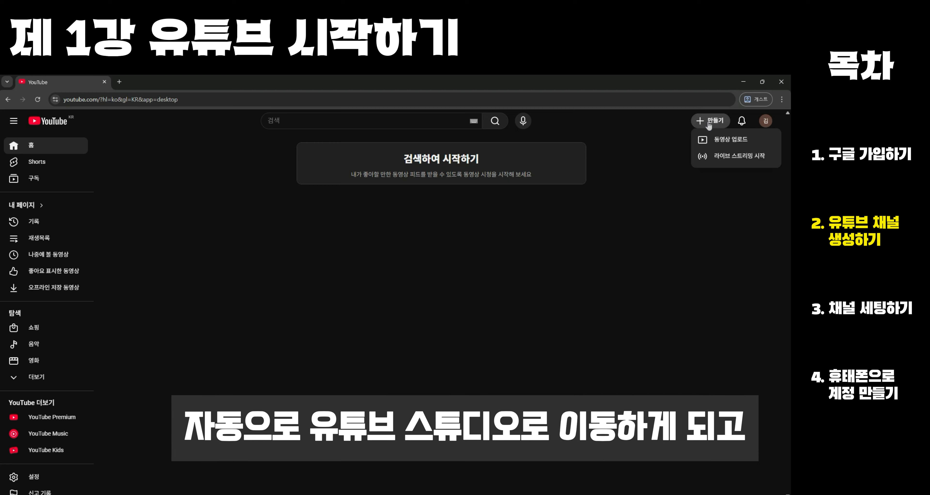
{"action": "left_click", "coordinate": [720, 139]}
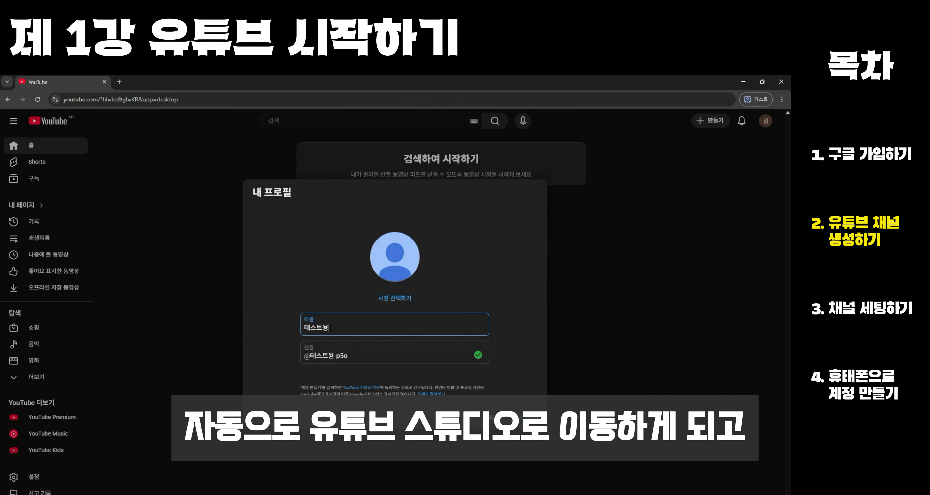
{"action": "double_click", "coordinate": [330, 327]}
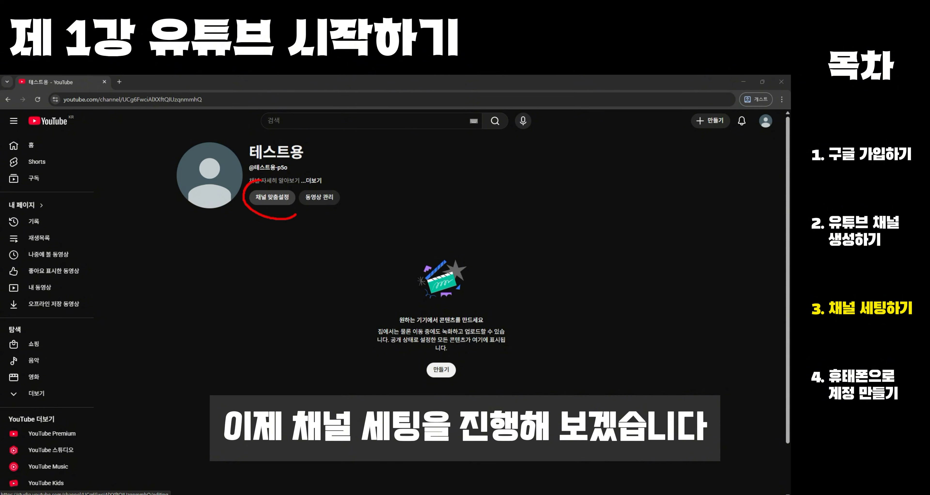
{"action": "left_click", "coordinate": [269, 199]}
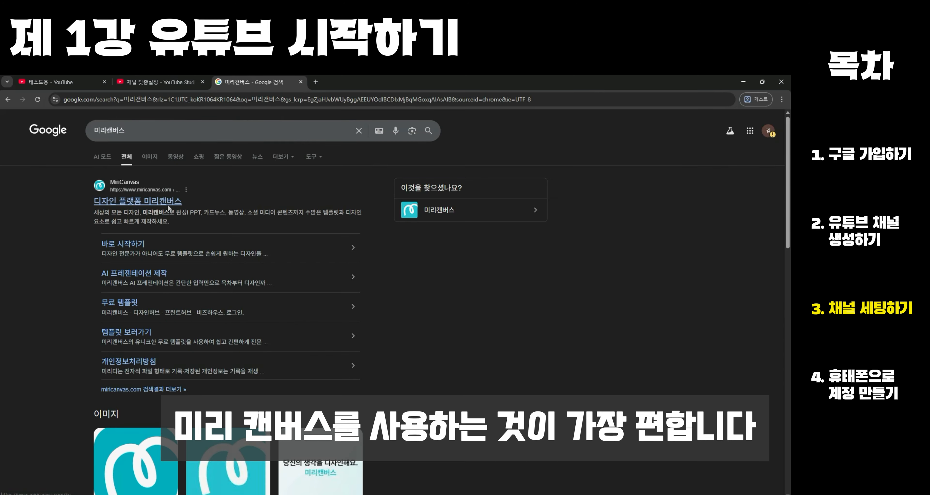
- Open the MiriCanvas site from the Google results and enter a blank design, dismissing the promotional and start dialogs
{"action": "left_click", "coordinate": [168, 204]}
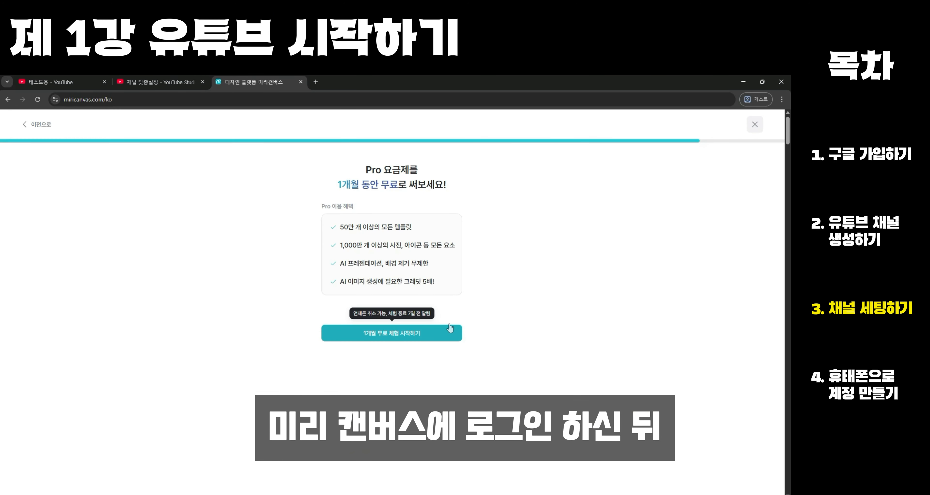
{"action": "left_click", "coordinate": [450, 327]}
{"action": "left_click", "coordinate": [471, 208]}
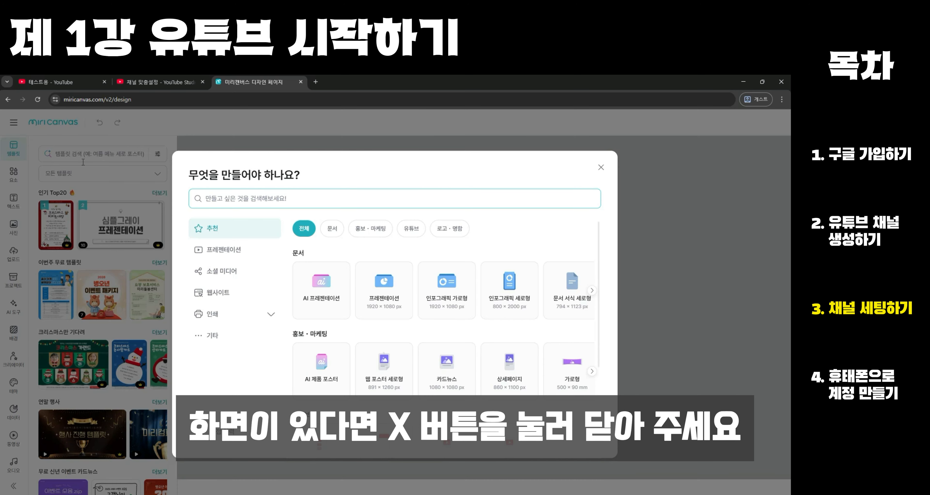
{"action": "left_click", "coordinate": [601, 167]}
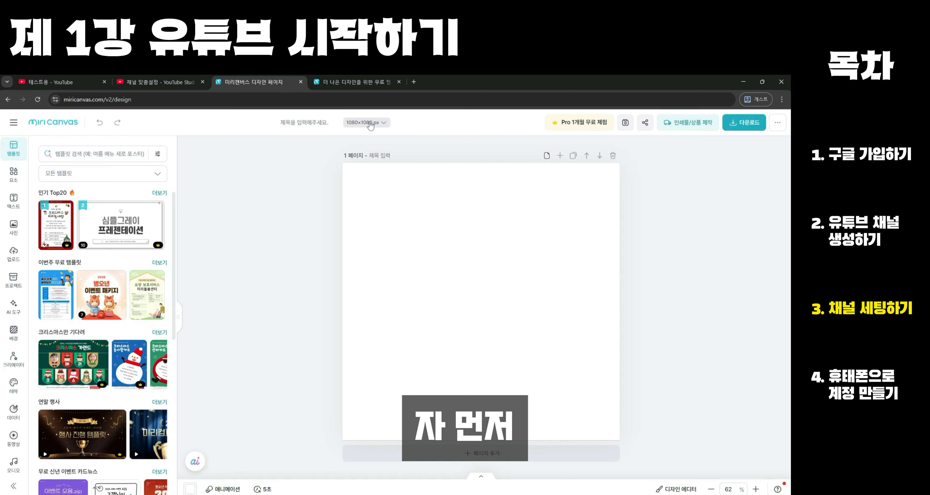
{"action": "mouse_move", "coordinate": [357, 110]}
{"action": "left_mouse_down"}
{"action": "mouse_move", "coordinate": [391, 118]}
{"action": "mouse_move", "coordinate": [339, 114]}
{"action": "left_mouse_up"}
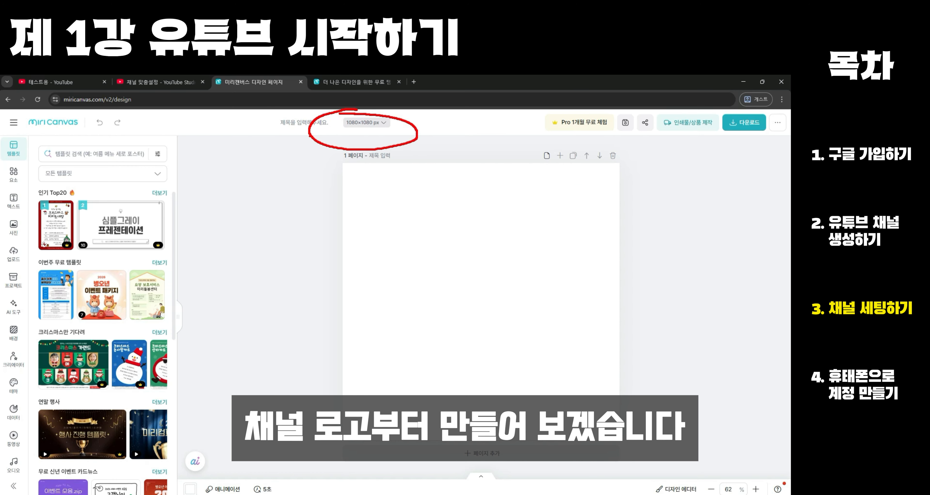
- Set the canvas size to the YouTube channel logo preset, 800 × 800 px
{"action": "left_click", "coordinate": [369, 123]}
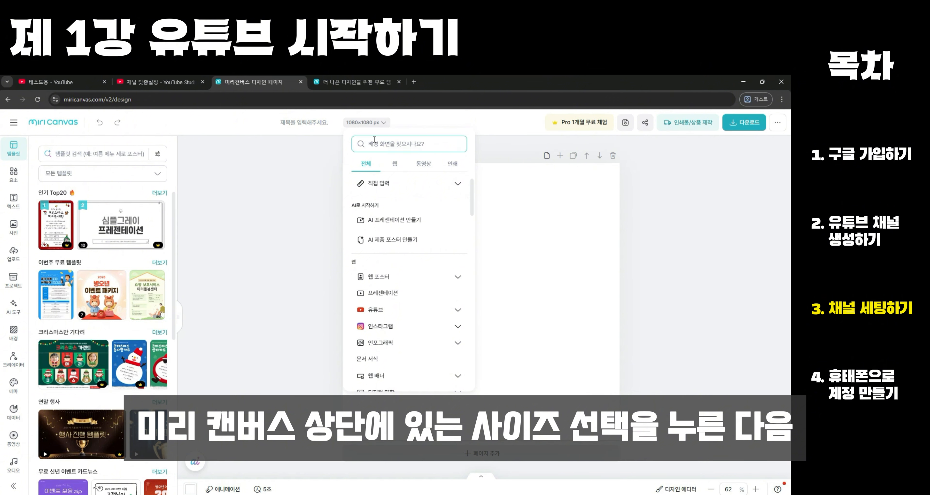
{"action": "left_click", "coordinate": [396, 309]}
{"action": "scroll", "coordinate": [396, 288], "scroll_direction": "down", "scroll_amount": 1}
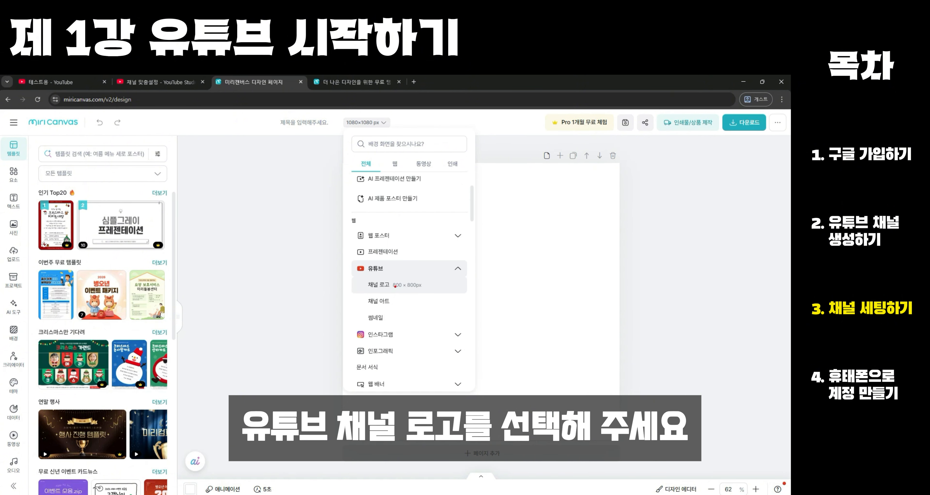
{"action": "mouse_move", "coordinate": [394, 286]}
{"action": "left_mouse_down"}
{"action": "mouse_move", "coordinate": [362, 294]}
{"action": "mouse_move", "coordinate": [415, 279]}
{"action": "left_mouse_up"}
{"action": "left_click", "coordinate": [379, 285]}
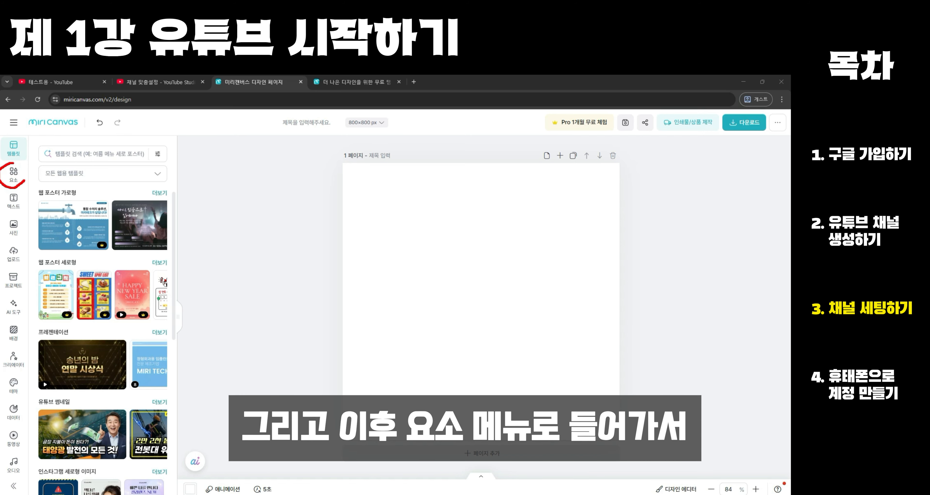
- Add a light bulb illustration to the centre of the canvas and place a blue rounded trapezoid at its base
{"action": "left_click", "coordinate": [13, 172]}
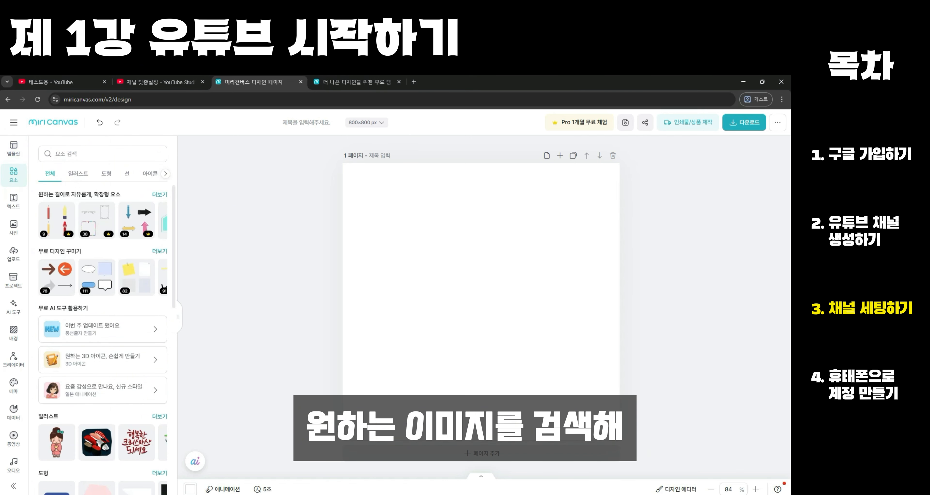
{"action": "left_click", "coordinate": [45, 217]}
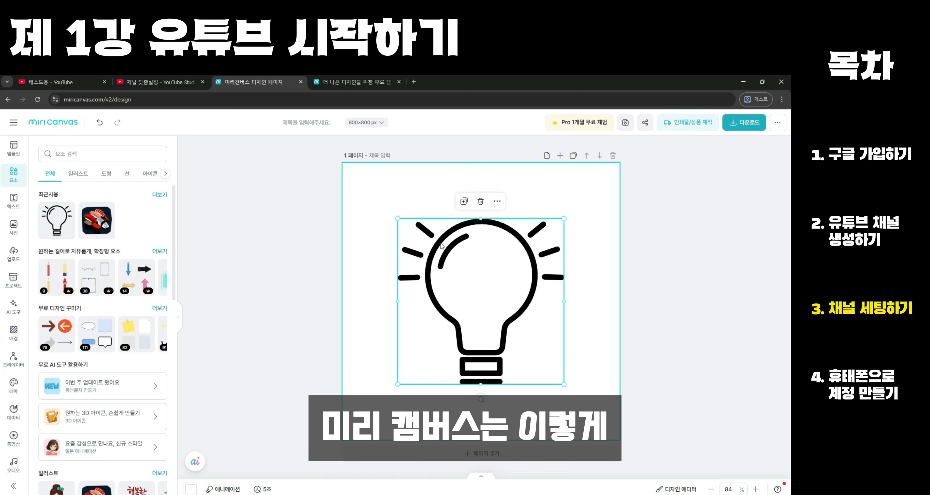
{"action": "scroll", "coordinate": [139, 375], "scroll_direction": "down", "scroll_amount": 4}
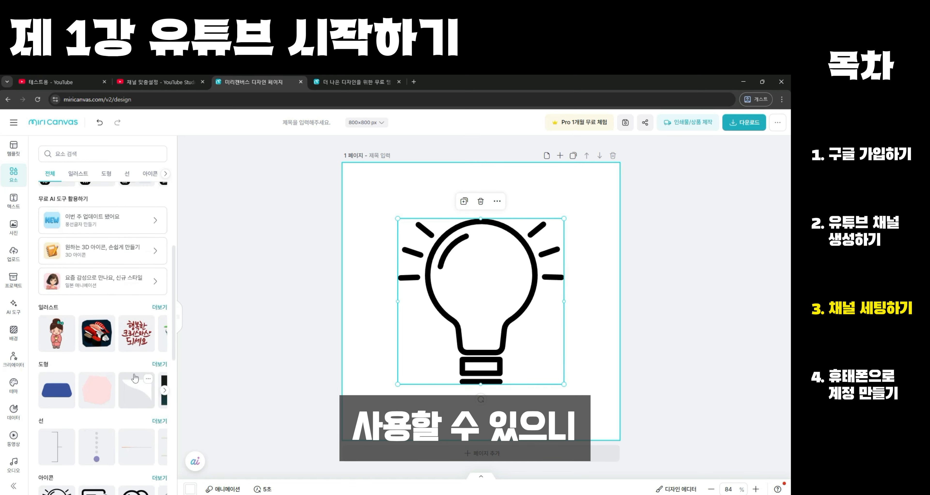
{"action": "scroll", "coordinate": [126, 377], "scroll_direction": "down", "scroll_amount": 1}
{"action": "left_click", "coordinate": [57, 359]}
{"action": "left_click_drag", "start_coordinate": [485, 323], "coordinate": [485, 375]}
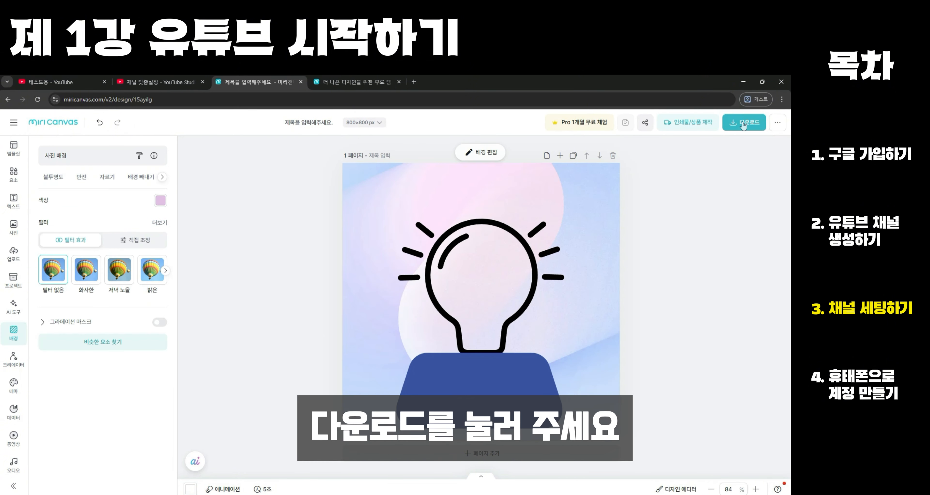
- Download the logo design as a high-resolution PNG
{"action": "left_click", "coordinate": [745, 123]}
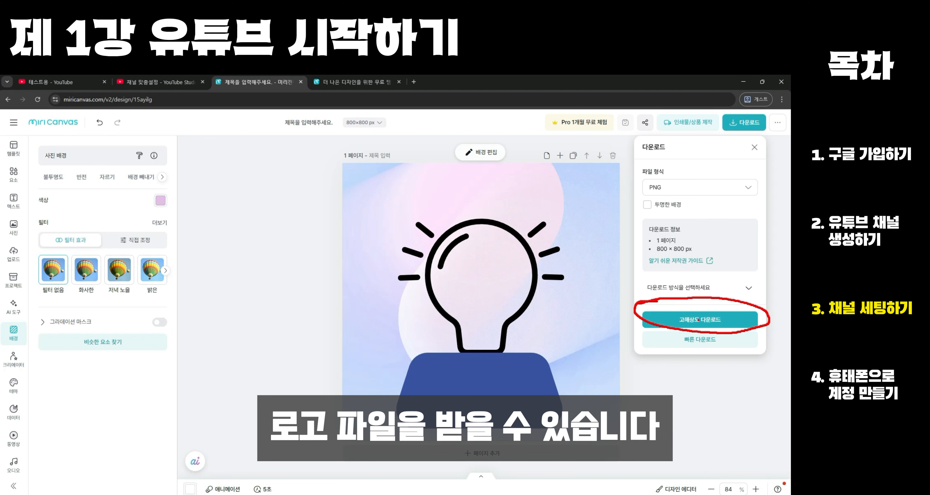
{"action": "left_click", "coordinate": [688, 319]}
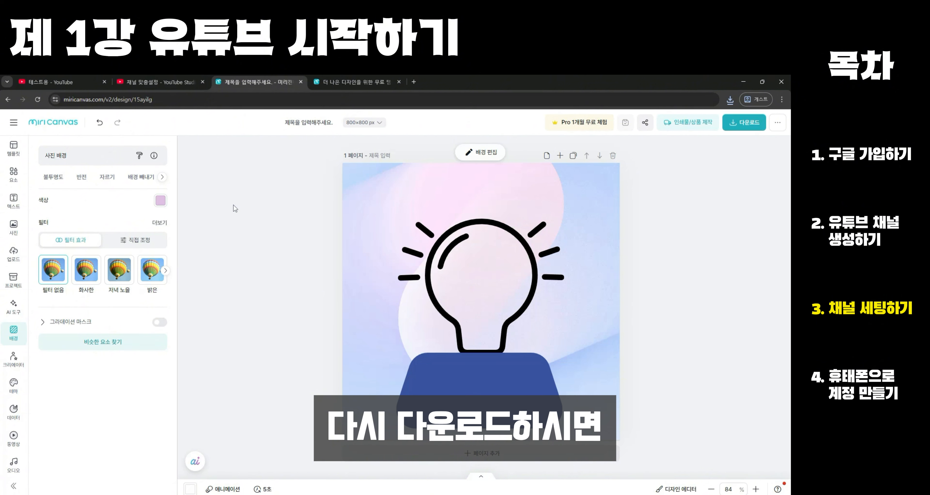
- Resize the design to the YouTube channel art preset, 2560 × 1440 px, and download it as a high-resolution PNG
{"action": "left_click", "coordinate": [364, 122]}
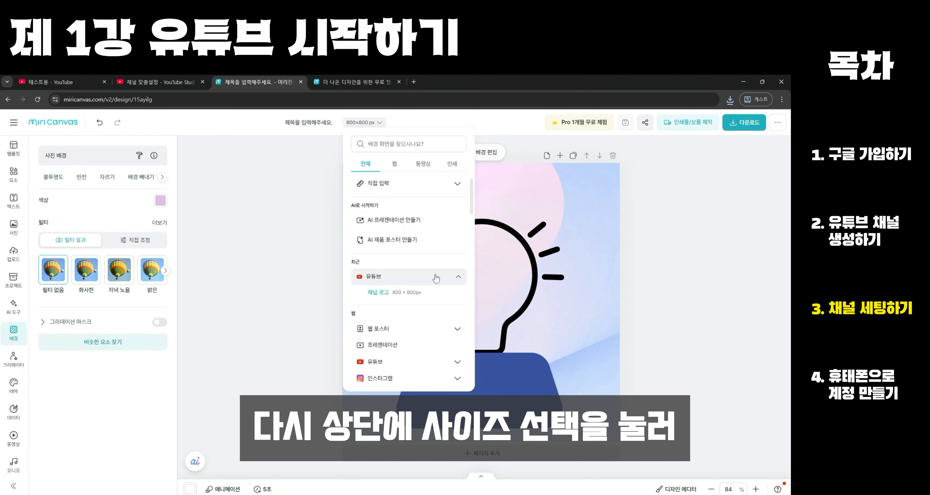
{"action": "left_click", "coordinate": [457, 363]}
{"action": "scroll", "coordinate": [418, 307], "scroll_direction": "down", "scroll_amount": 2}
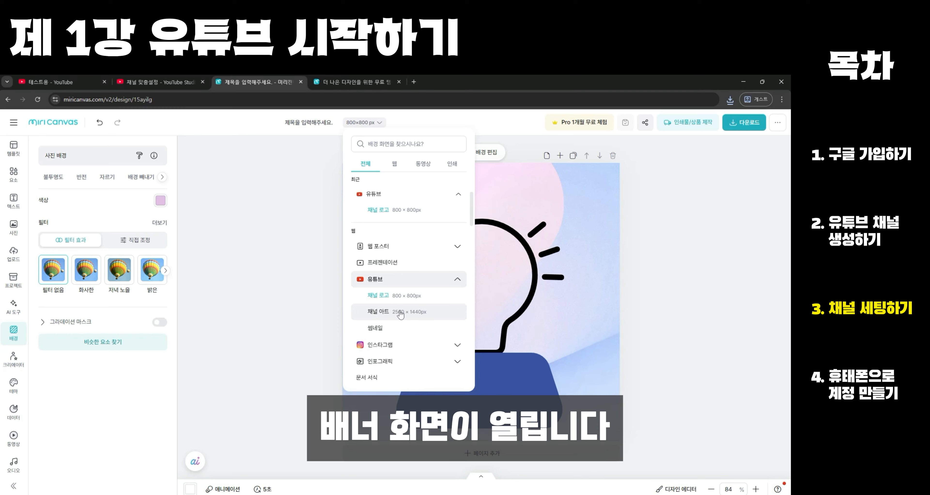
{"action": "left_click", "coordinate": [364, 306]}
{"action": "left_click", "coordinate": [747, 124]}
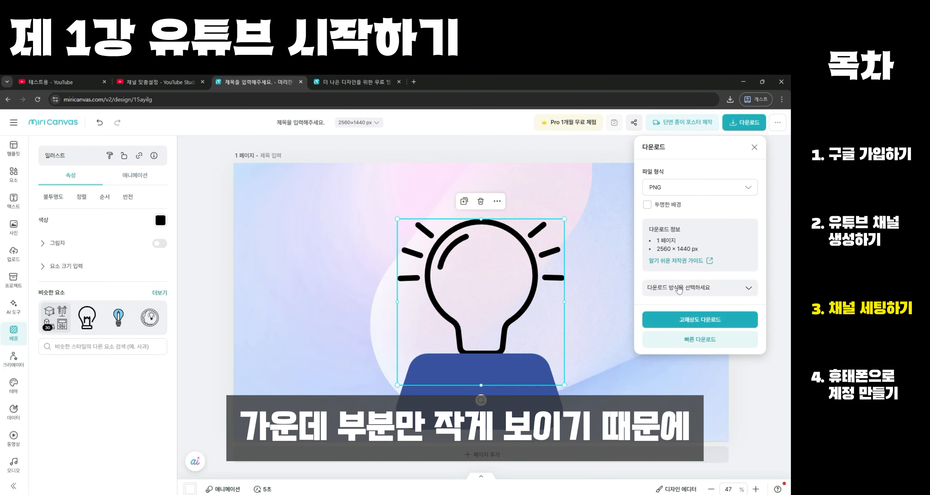
{"action": "left_click", "coordinate": [685, 321]}
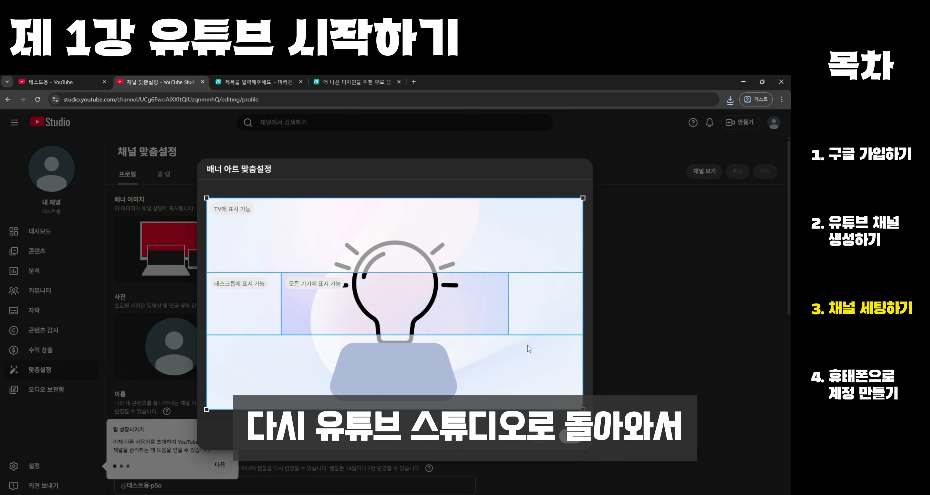
- In YouTube Studio, apply the light bulb images as banner and profile photo, and set the channel name to 인생2막클래스
{"action": "left_click", "coordinate": [571, 437]}
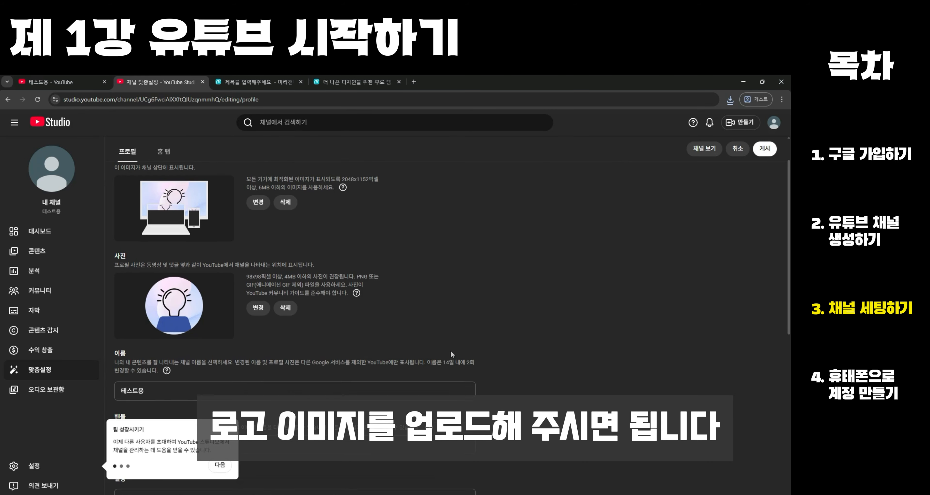
{"action": "scroll", "coordinate": [452, 354], "scroll_direction": "down", "scroll_amount": 2}
{"action": "double_click", "coordinate": [404, 306]}
{"action": "type", "text": "인시"}
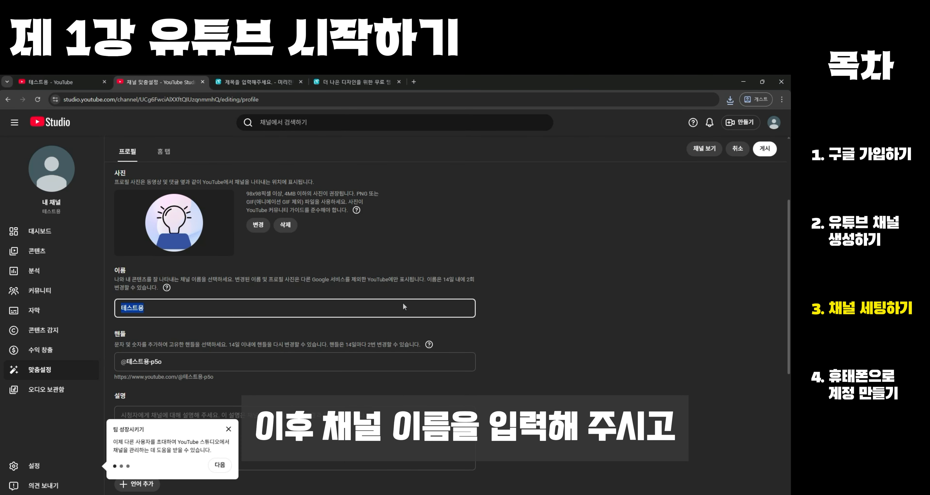
{"action": "type", "text": "생2막클래스"}
- Replace the channel handle with 인생2막2241
{"action": "left_click", "coordinate": [257, 361]}
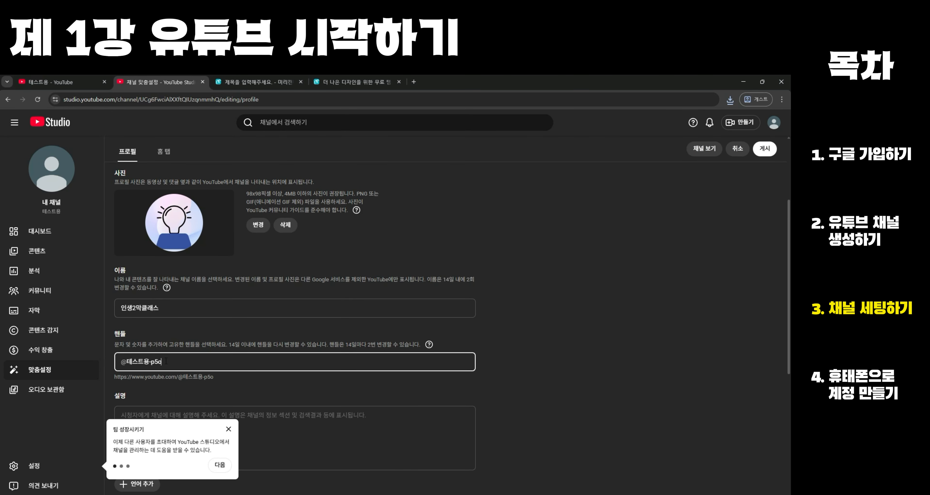
{"action": "left_click_drag", "start_coordinate": [170, 362], "coordinate": [125, 361]}
{"action": "type", "text": "인생2막"}
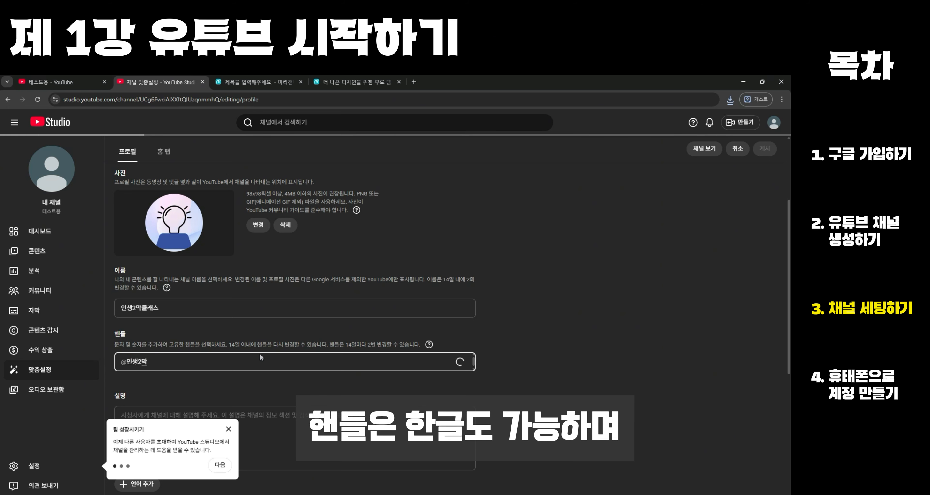
{"action": "type", "text": "ㅋ241!"}
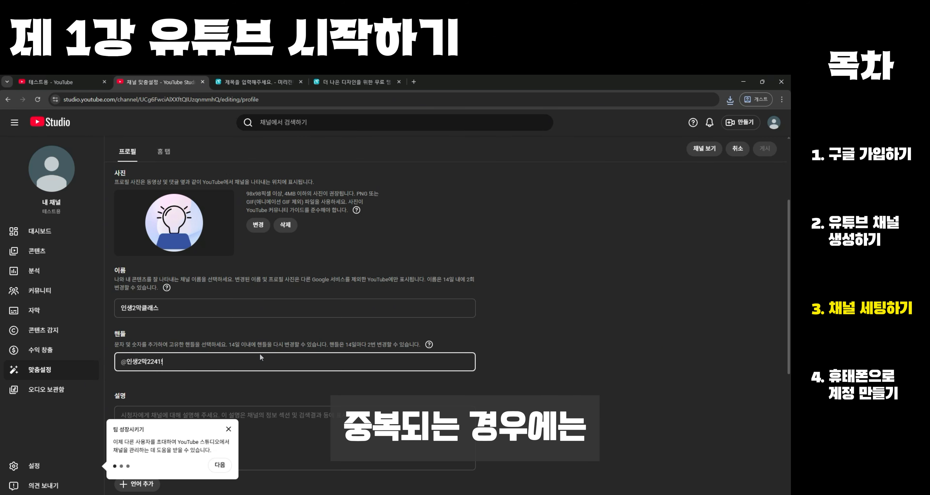
- Remove the unsupported last character from the channel handle so it reads 인생2막2241
{"action": "scroll", "coordinate": [447, 321], "scroll_direction": "down", "scroll_amount": 2}
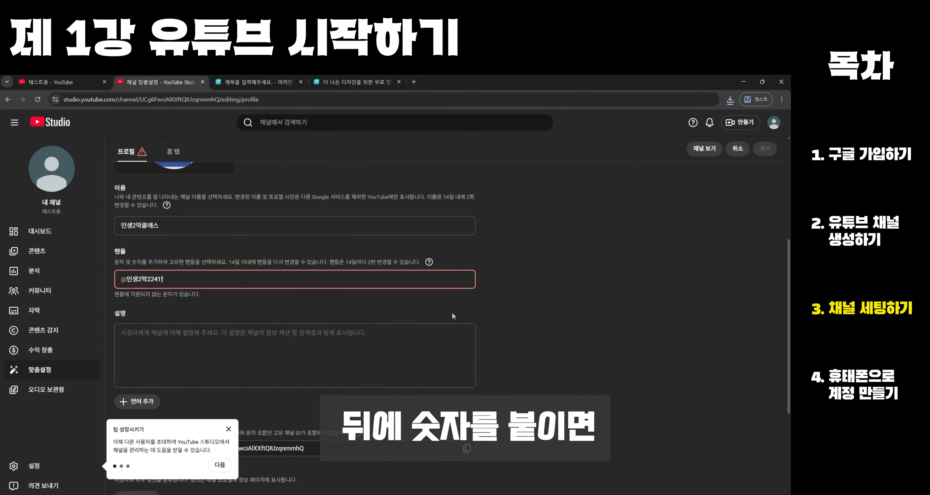
{"action": "key", "text": "BackSpace"}
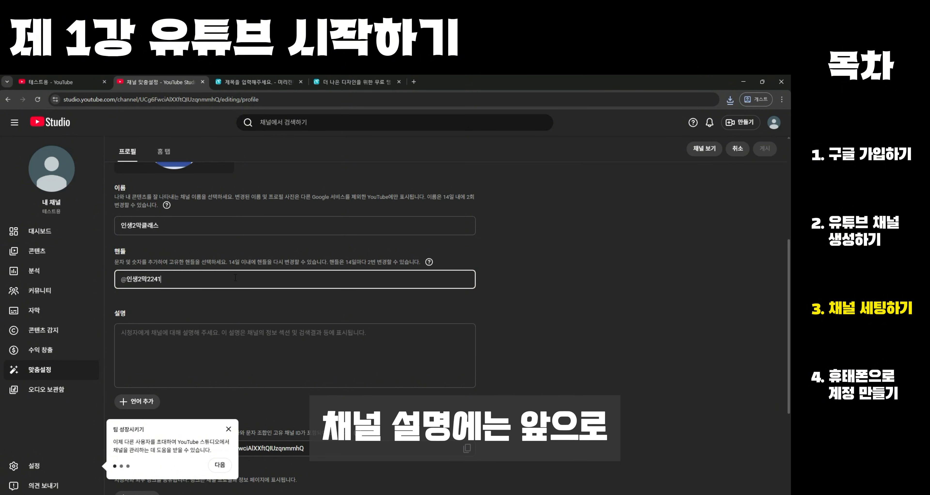
{"action": "scroll", "coordinate": [252, 285], "scroll_direction": "up", "scroll_amount": 1}
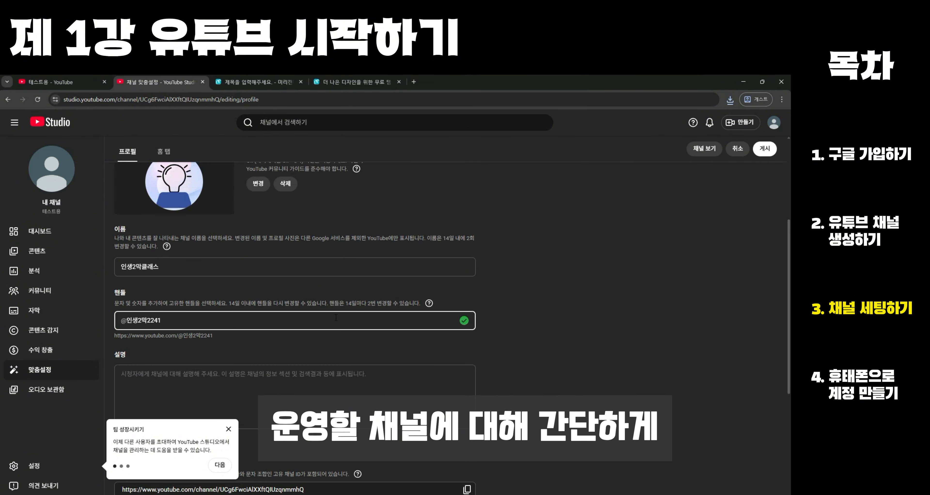
- Enter 시범용 채널 as the channel description and publish the profile changes
{"action": "scroll", "coordinate": [336, 317], "scroll_direction": "down", "scroll_amount": 1}
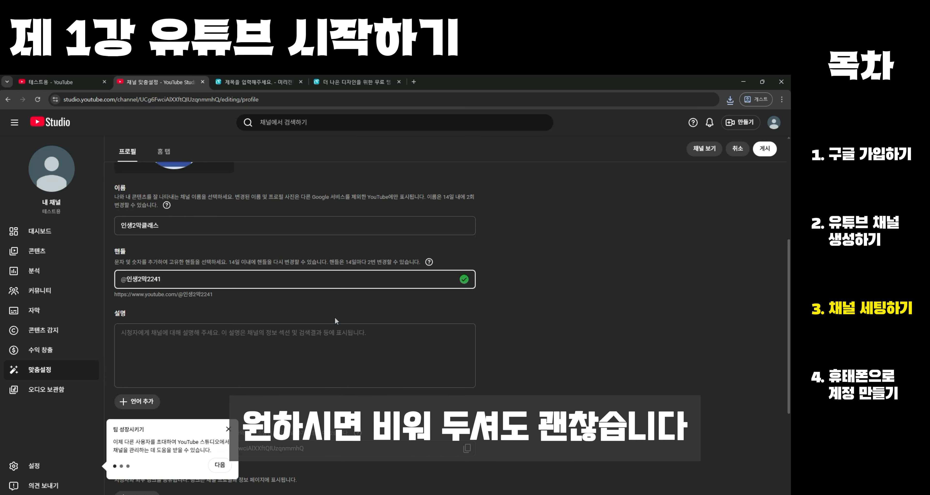
{"action": "left_click", "coordinate": [319, 340]}
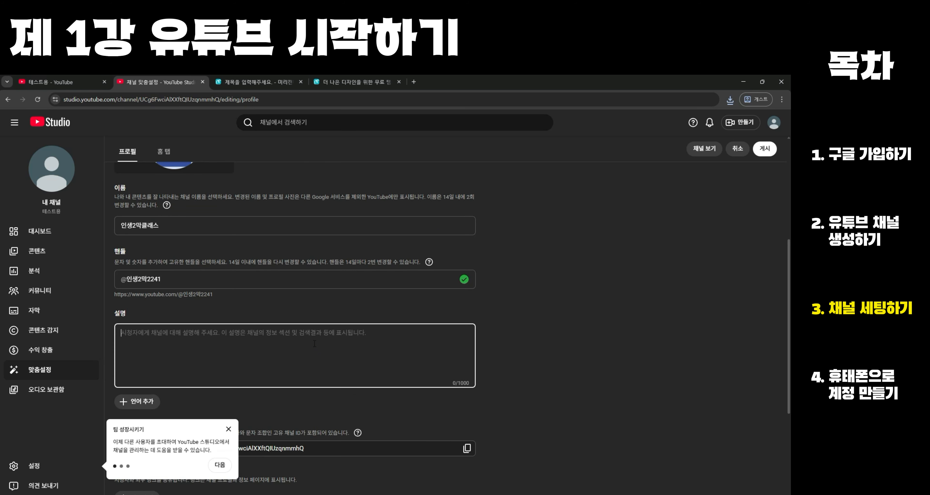
{"action": "type", "text": "시범용 채널"}
{"action": "scroll", "coordinate": [314, 344], "scroll_direction": "down", "scroll_amount": 4}
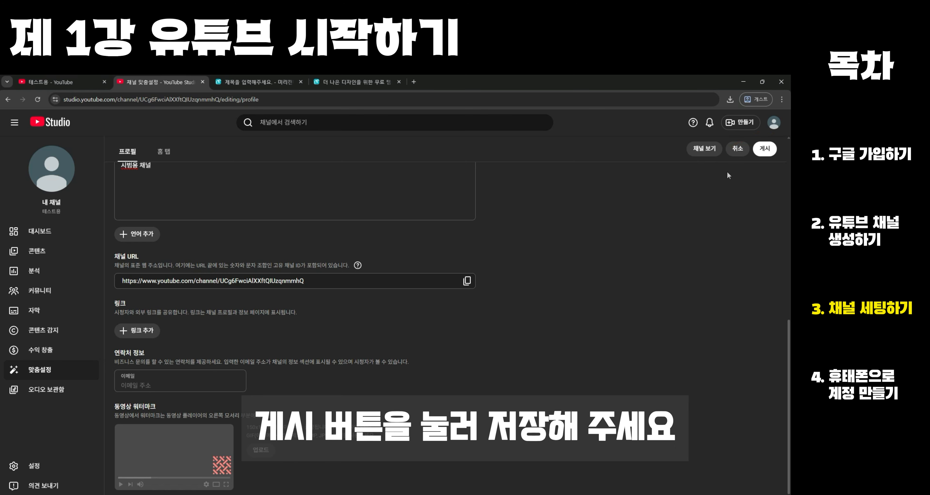
{"action": "left_click", "coordinate": [764, 148]}
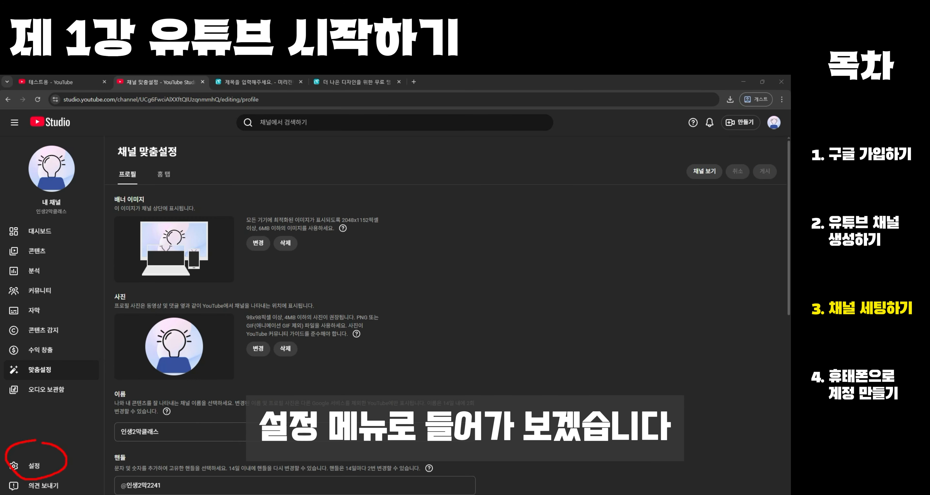
- In the channel settings, set the country of residence to 대한민국 and add the keyword 유튜브
{"action": "left_click", "coordinate": [37, 464]}
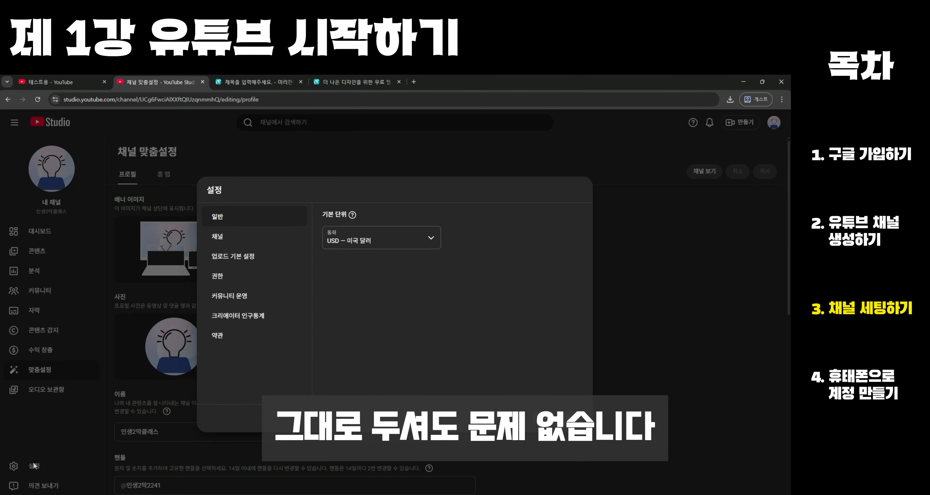
{"action": "left_click", "coordinate": [221, 234]}
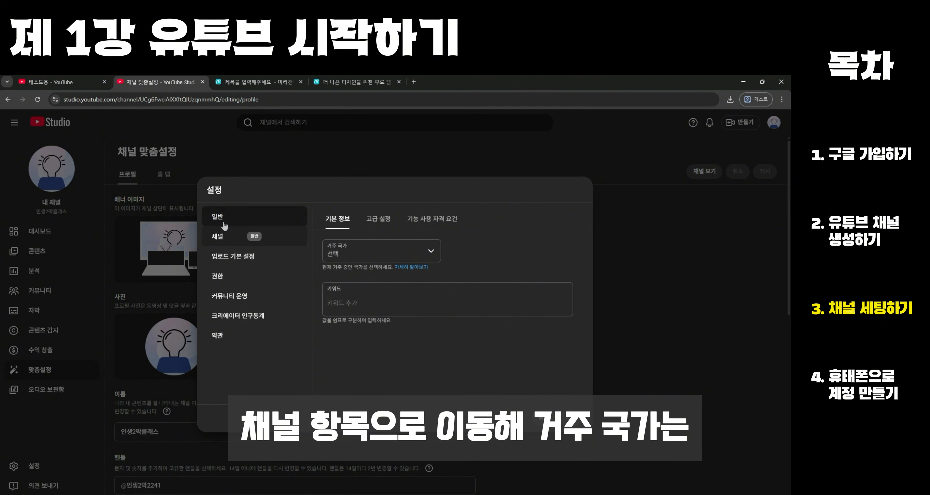
{"action": "left_click", "coordinate": [330, 254]}
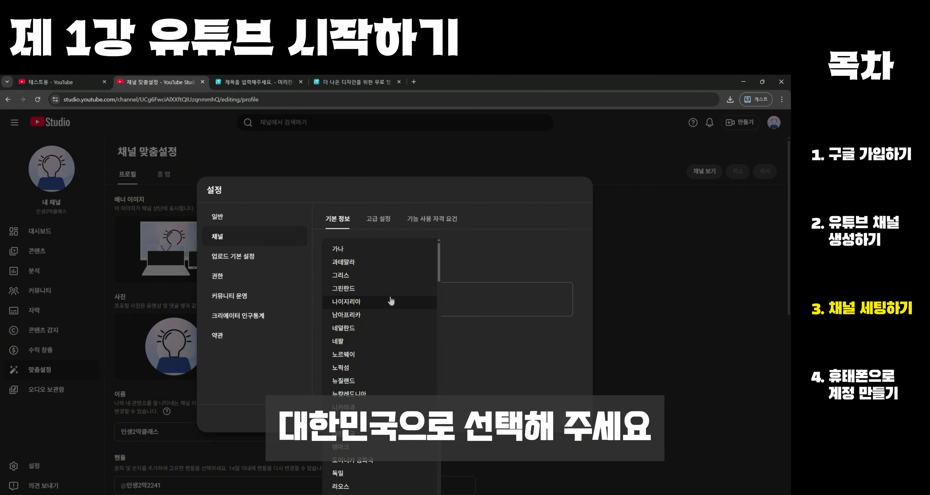
{"action": "left_click", "coordinate": [360, 349]}
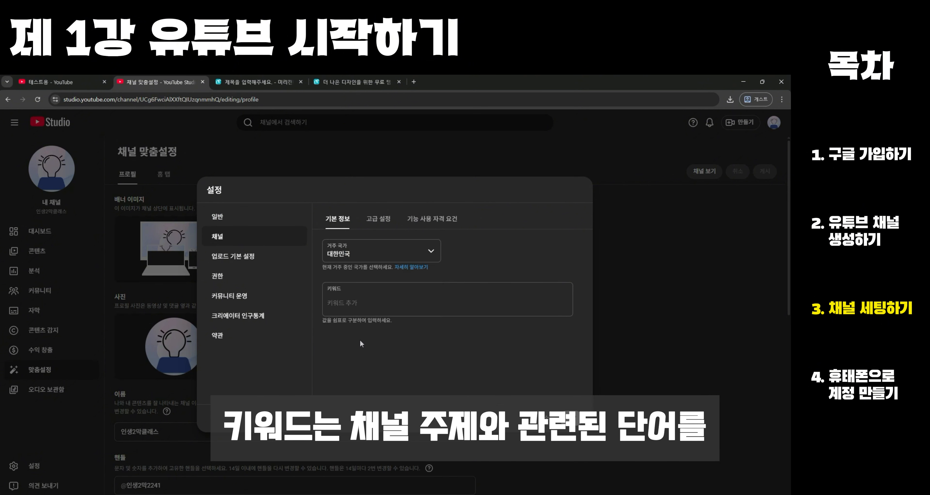
{"action": "left_click", "coordinate": [367, 302]}
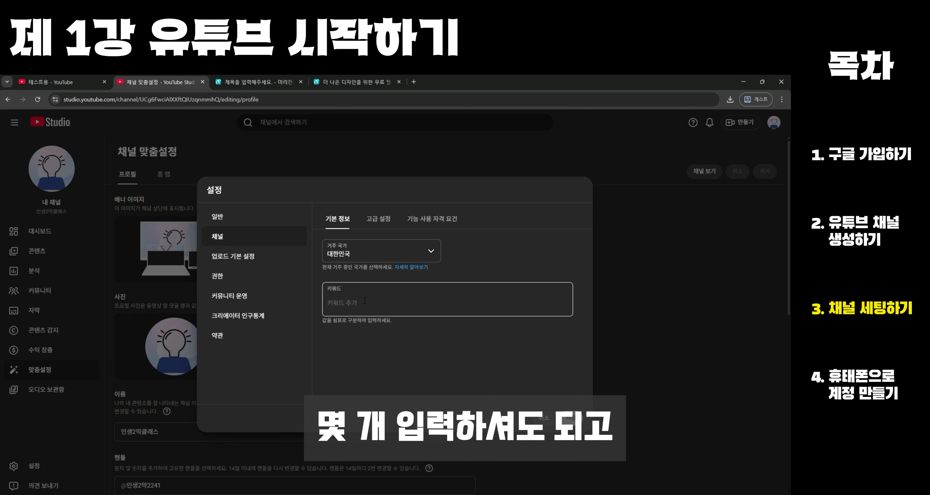
{"action": "type", "text": "ㅇ"}
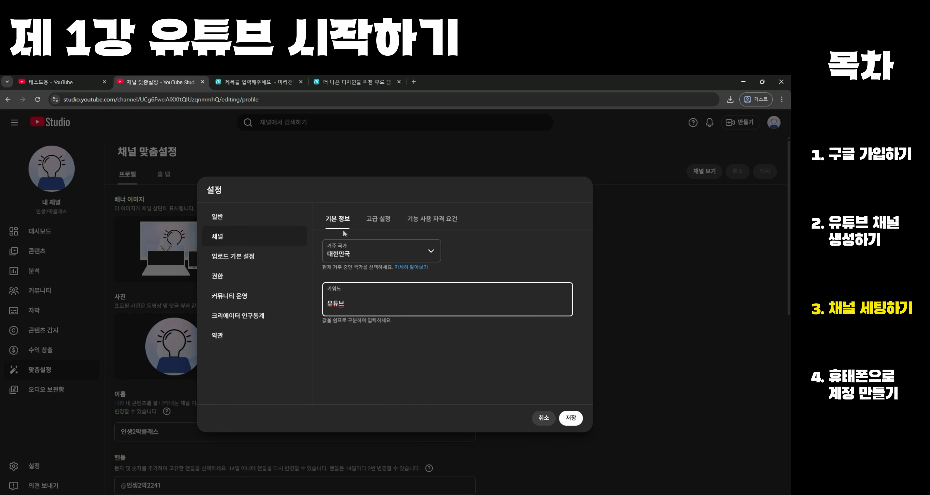
- Set the channel's audience to not made for kids, staying on the site, and view the feature eligibility requirements
{"action": "left_click", "coordinate": [372, 221]}
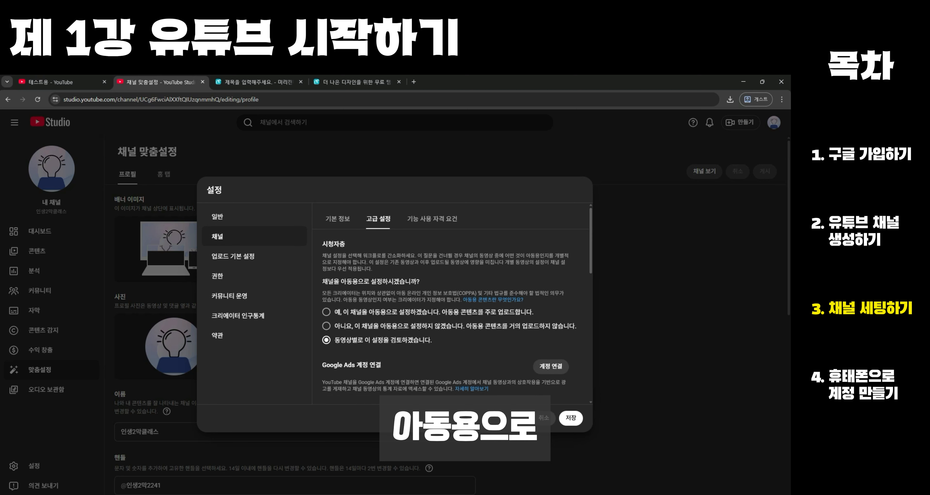
{"action": "left_click", "coordinate": [388, 325]}
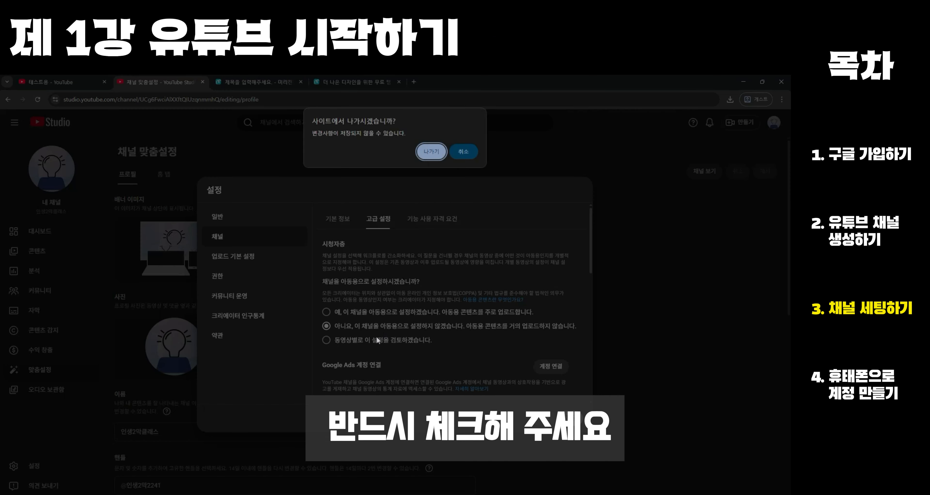
{"action": "left_click", "coordinate": [469, 156]}
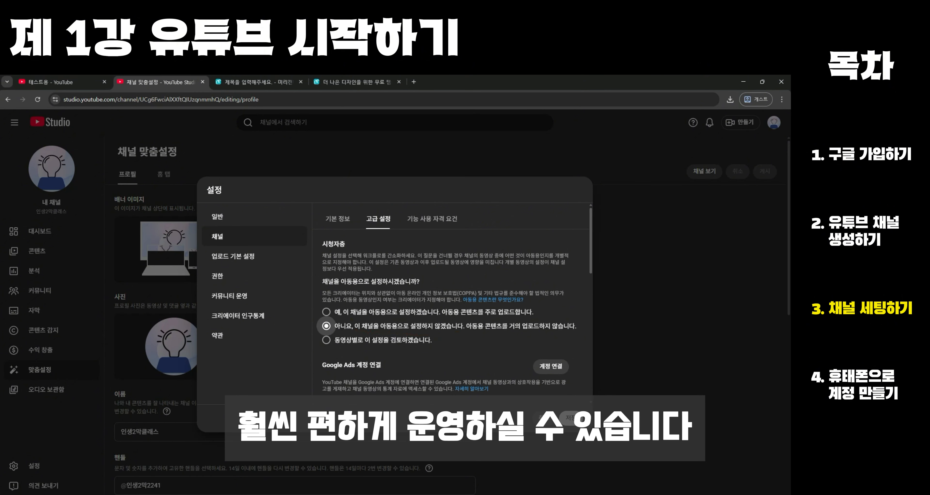
{"action": "left_click", "coordinate": [441, 218]}
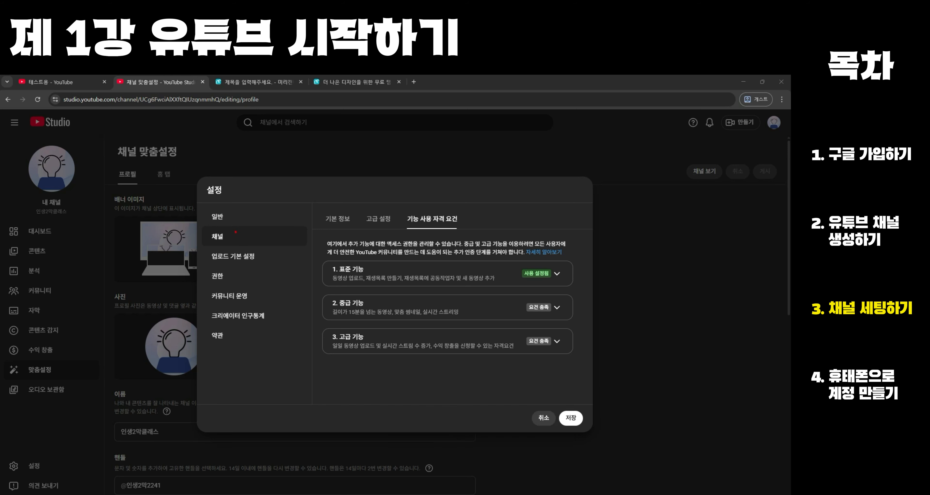
- Set the default visibility for uploads to 비공개 and save the settings
{"action": "left_click", "coordinate": [233, 257]}
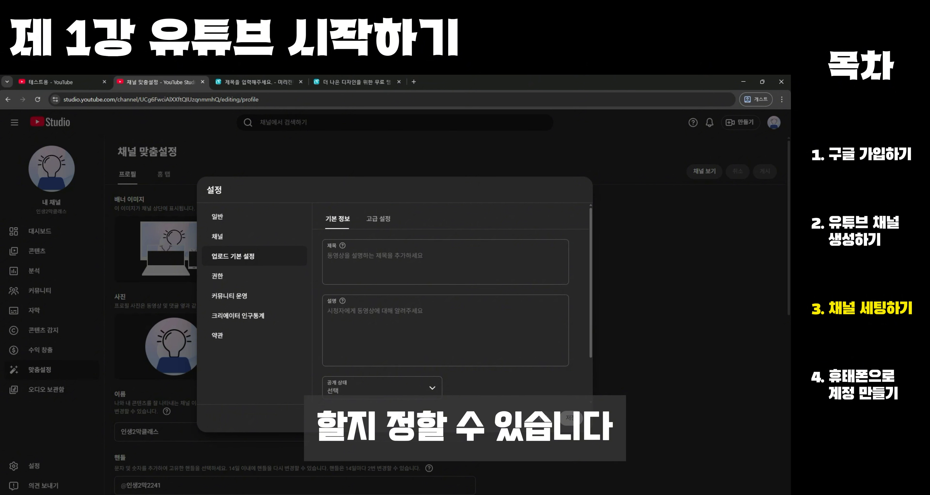
{"action": "scroll", "coordinate": [350, 240], "scroll_direction": "down", "scroll_amount": 2}
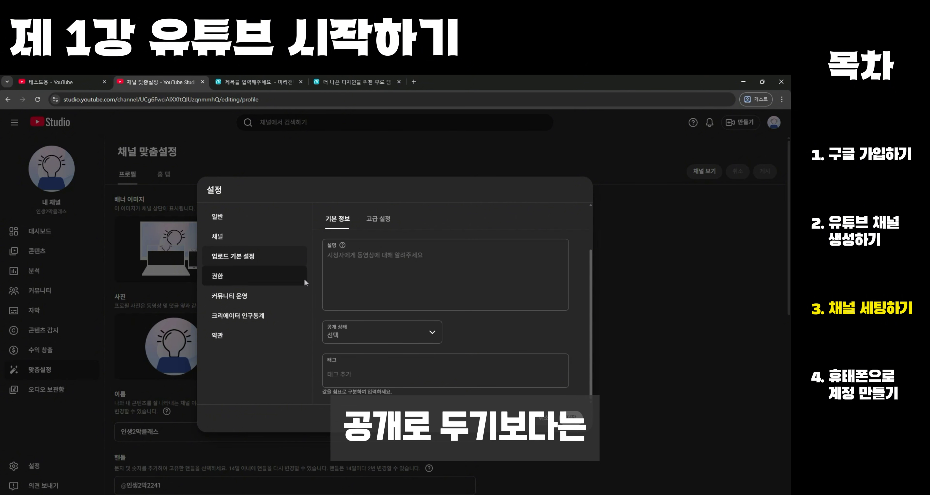
{"action": "left_click", "coordinate": [372, 332]}
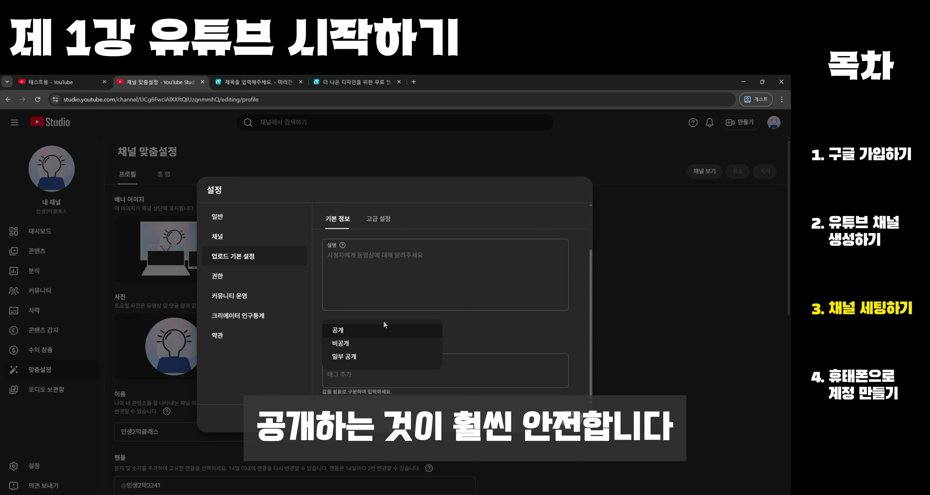
{"action": "left_click", "coordinate": [368, 345]}
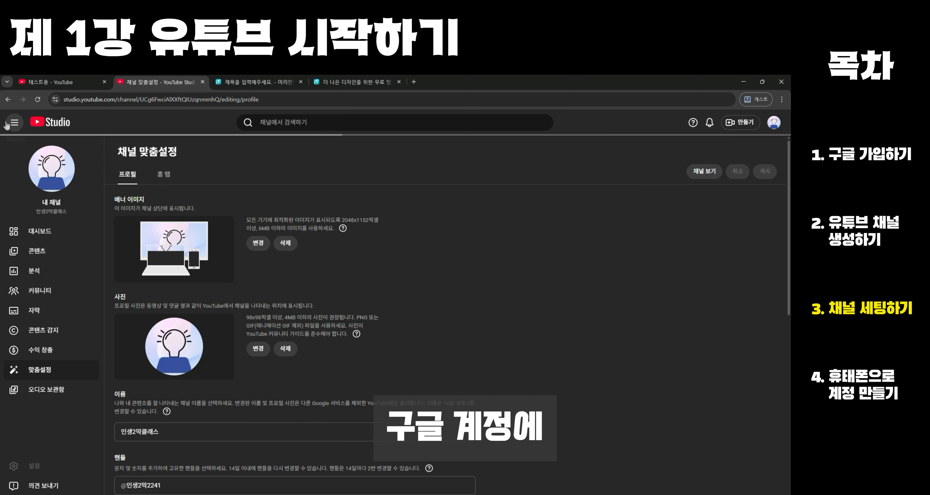
{"action": "left_click", "coordinate": [7, 124]}
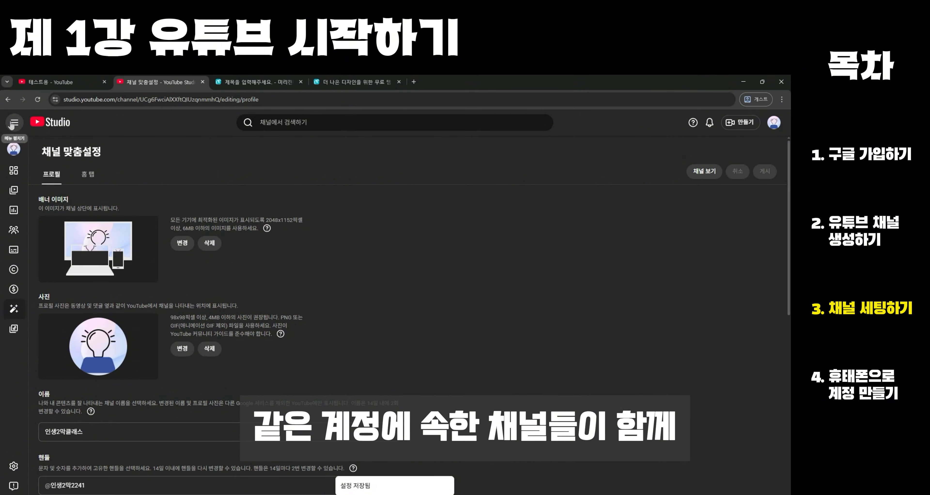
{"action": "left_click", "coordinate": [15, 124]}
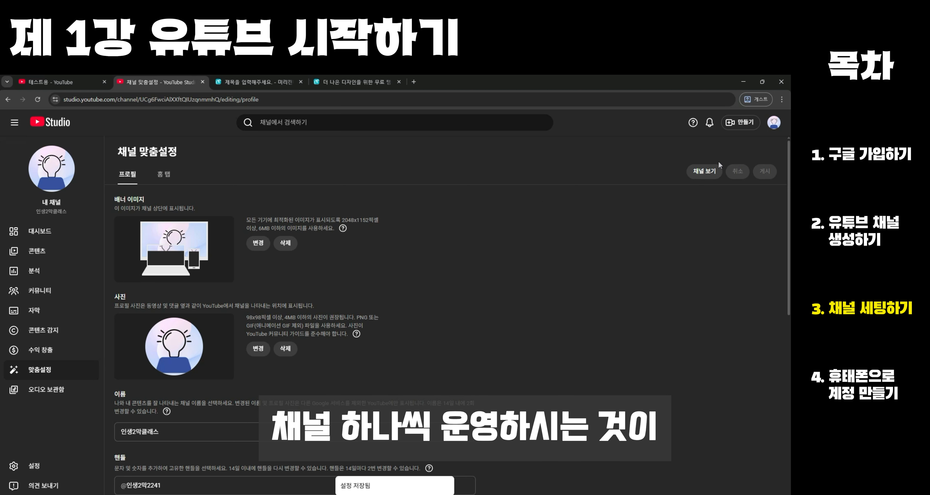
- Go from YouTube Studio to the main YouTube site and open its account settings
{"action": "left_click", "coordinate": [779, 126]}
{"action": "key", "text": "ctrl+2"}
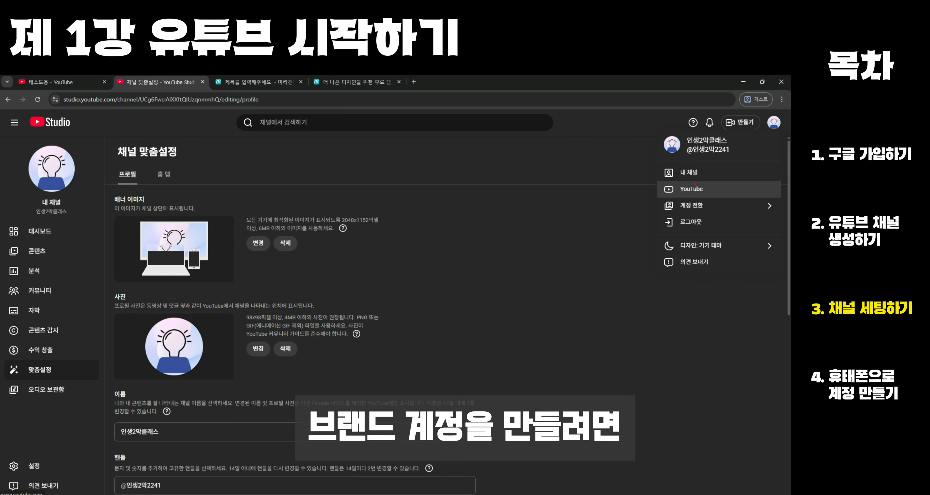
{"action": "mouse_move", "coordinate": [677, 176]}
{"action": "left_mouse_down"}
{"action": "mouse_move", "coordinate": [678, 204]}
{"action": "mouse_move", "coordinate": [662, 179]}
{"action": "left_mouse_up"}
{"action": "key", "text": "Escape"}
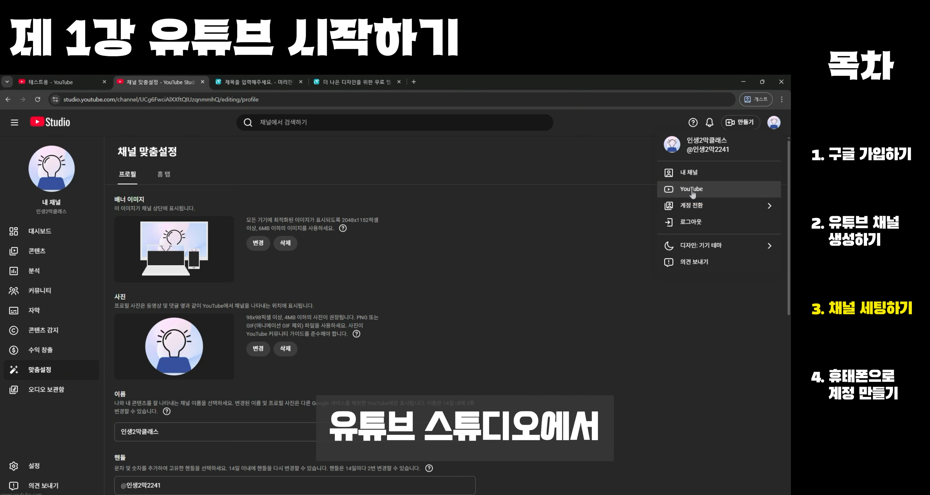
{"action": "left_click", "coordinate": [692, 188]}
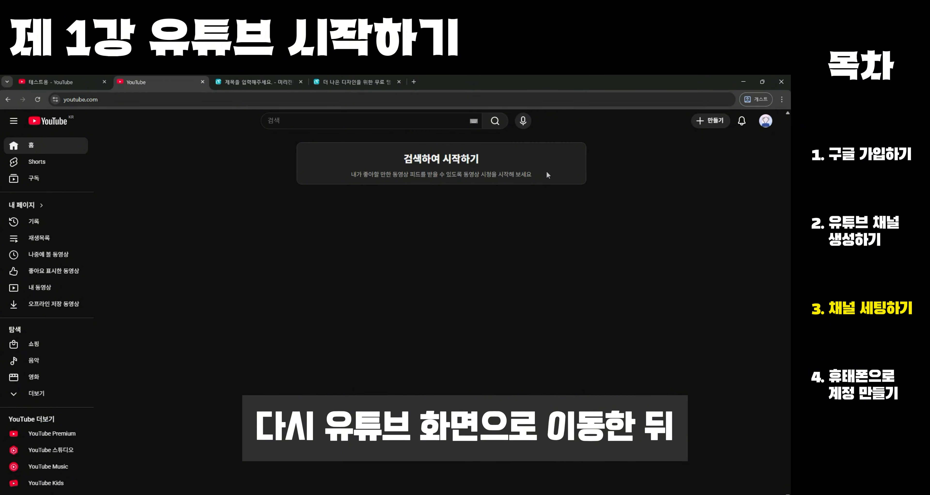
{"action": "left_click", "coordinate": [765, 121]}
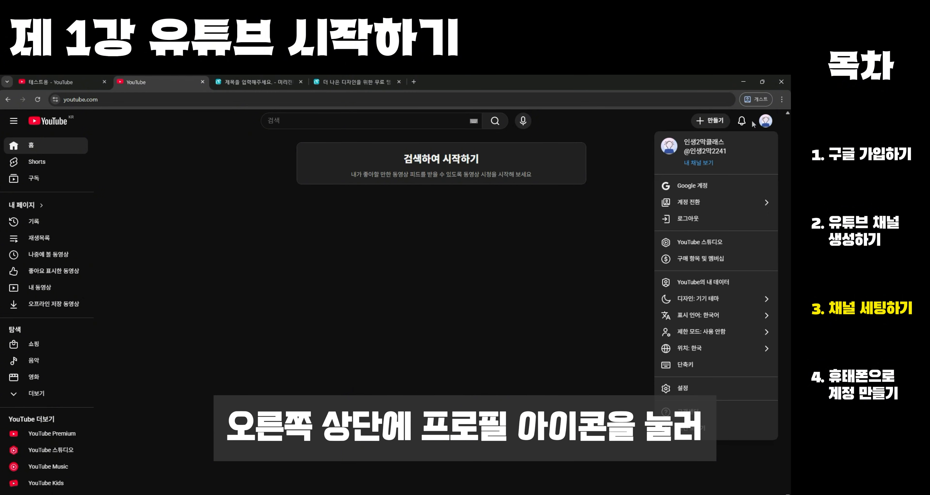
{"action": "left_click_drag", "start_coordinate": [631, 375], "coordinate": [613, 376]}
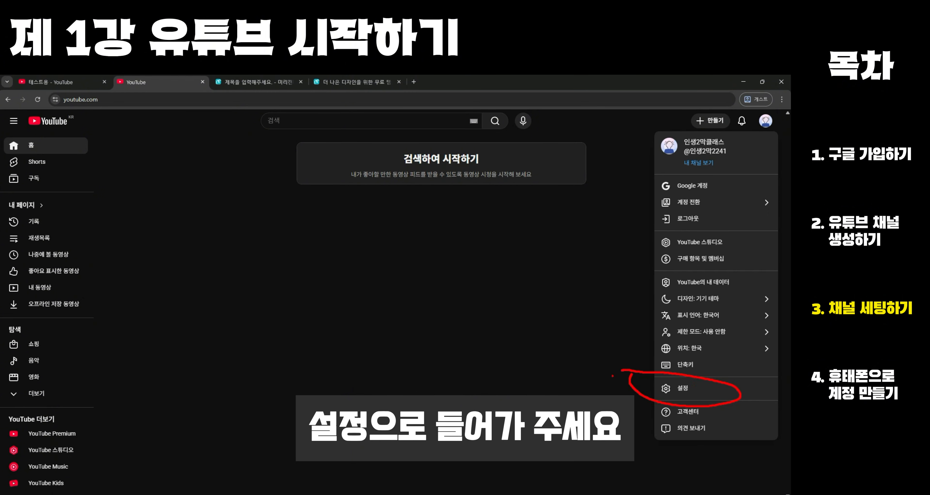
{"action": "left_click", "coordinate": [683, 388]}
{"action": "left_click_drag", "start_coordinate": [302, 319], "coordinate": [355, 320]}
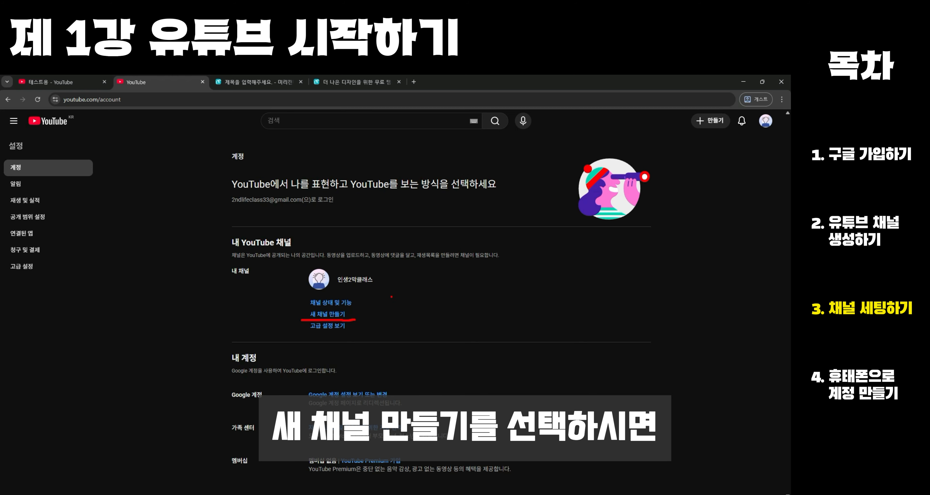
- Create a new brand channel named 테스트용 브랜드 with the handle 브랜드테스트12
{"action": "left_click", "coordinate": [327, 314]}
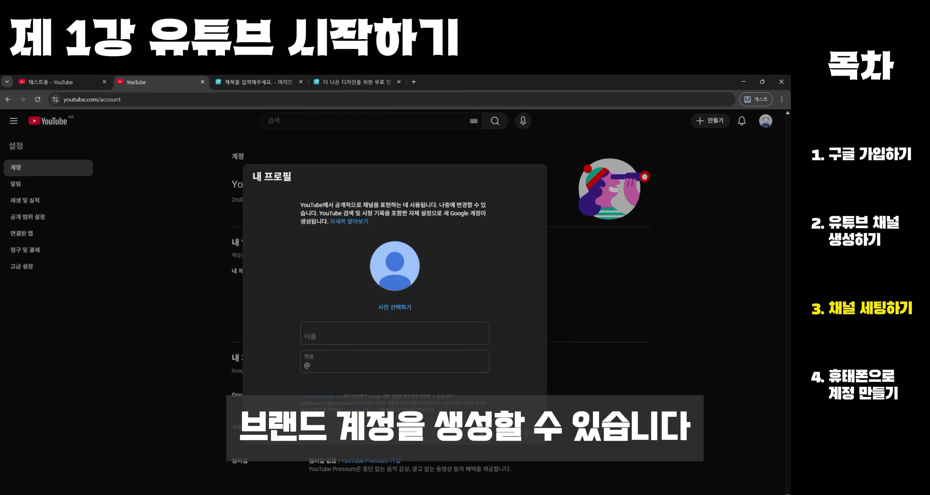
{"action": "left_click", "coordinate": [330, 337]}
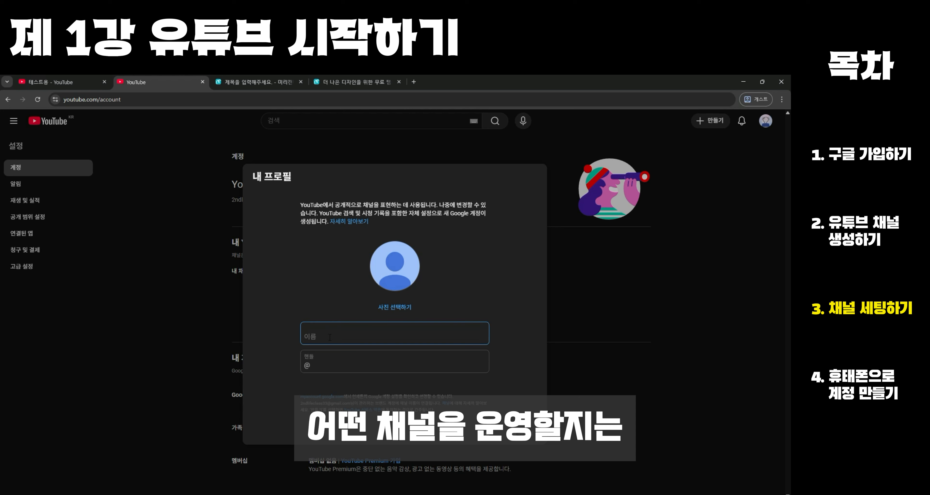
{"action": "type", "text": "테스트용 브랜드"}
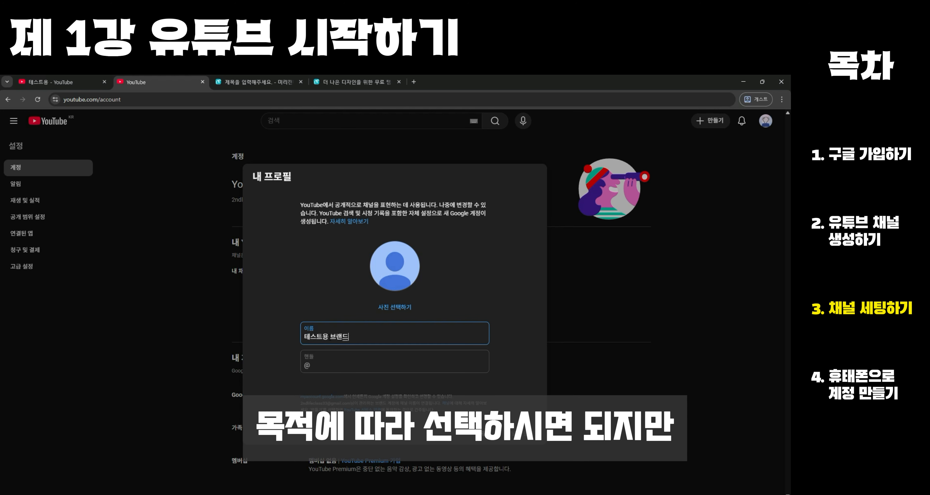
{"action": "left_click", "coordinate": [342, 356]}
{"action": "type", "text": "브랜드테스"}
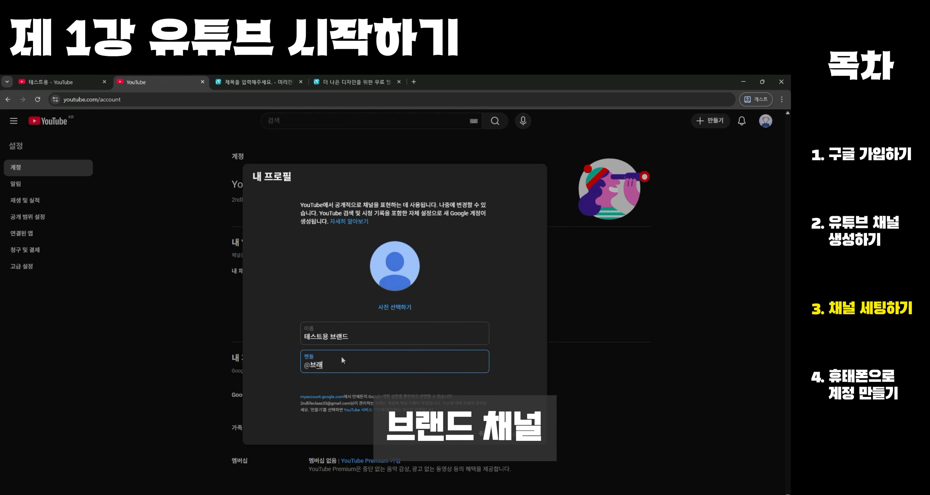
{"action": "type", "text": "트12"}
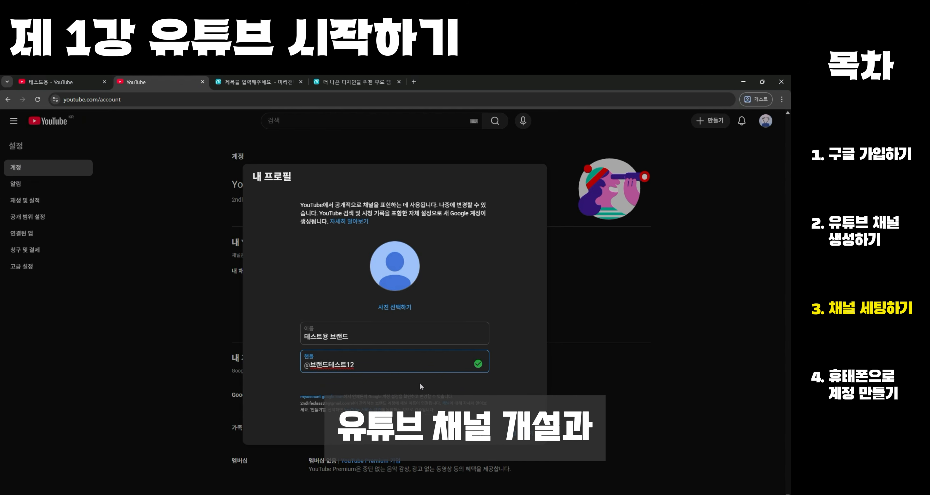
{"action": "left_click", "coordinate": [394, 306]}
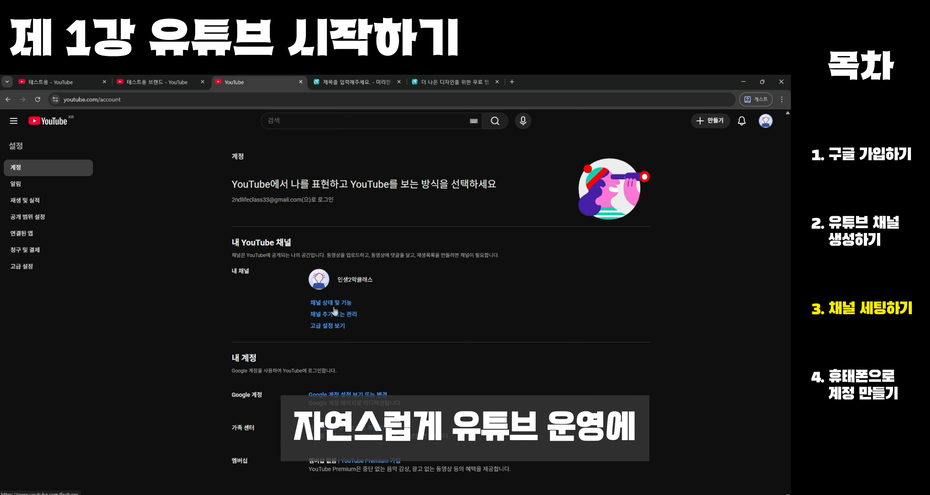
- View all channels of the account and switch to the 테스트용 브랜드 channel
{"action": "left_click", "coordinate": [348, 314]}
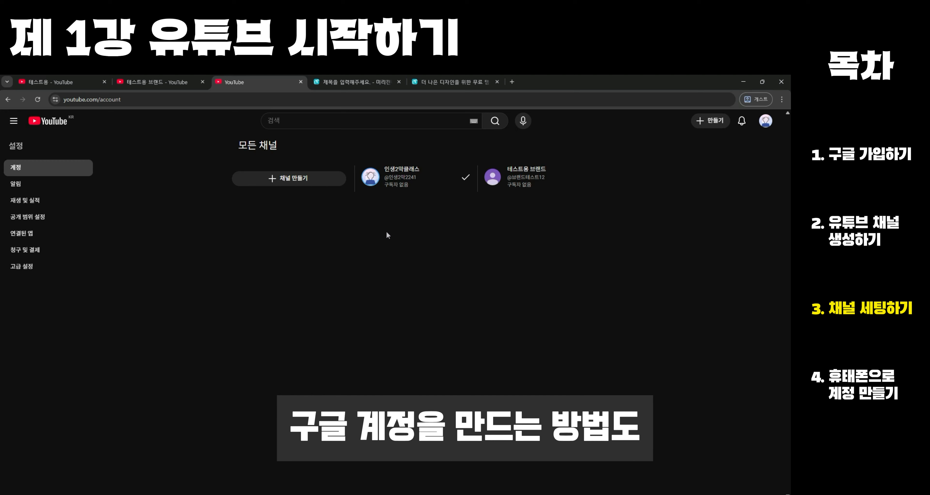
{"action": "left_click", "coordinate": [512, 180]}
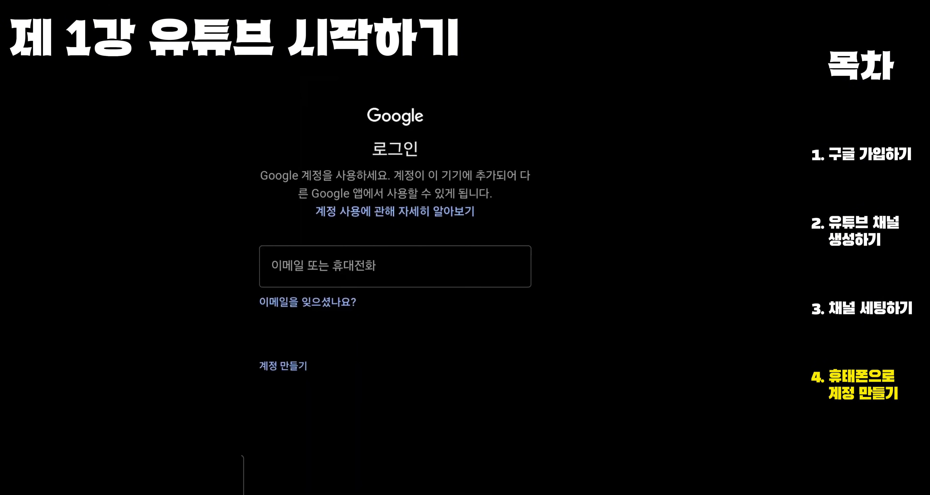
- Start creating a new Google account on the phone and fill in the account holder's name
{"action": "left_click", "coordinate": [289, 366]}
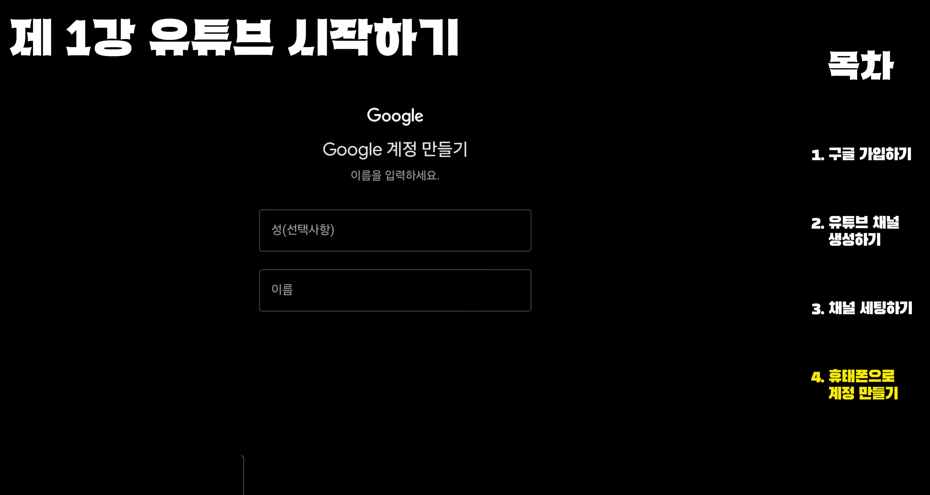
{"action": "left_click", "coordinate": [395, 230]}
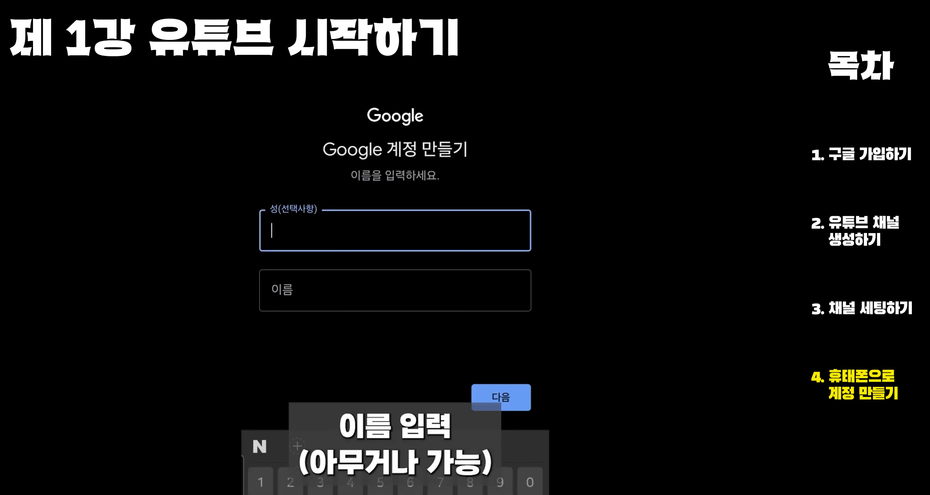
{"action": "type", "text": "ku"}
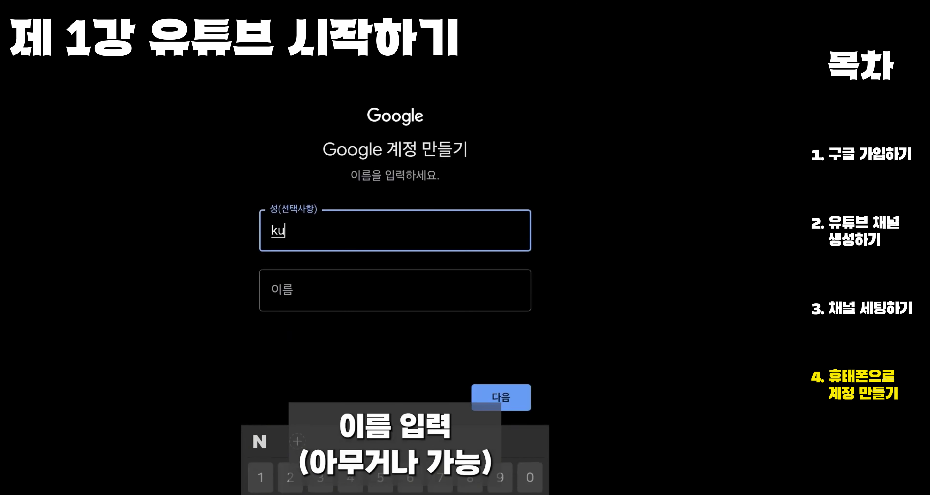
{"action": "left_click", "coordinate": [459, 296]}
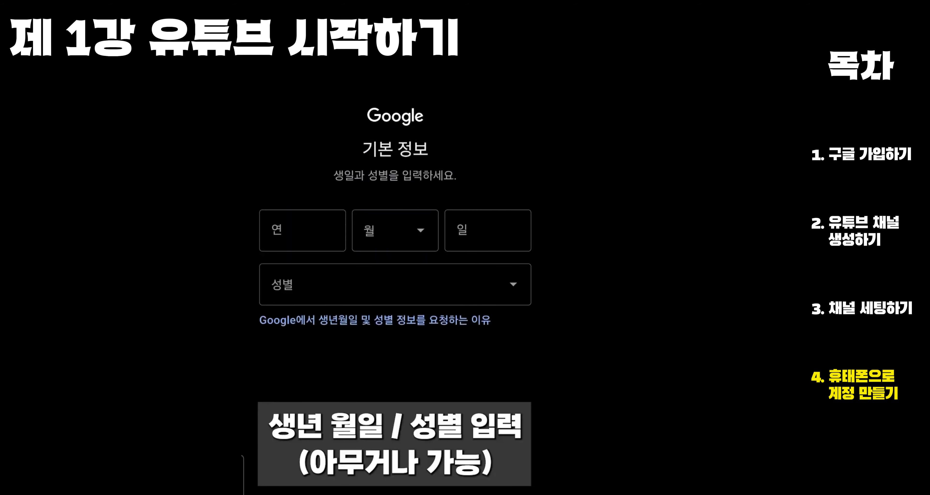
- Fill in the date of birth and set the gender to 남자 in the new account's basic information
{"action": "left_click", "coordinate": [316, 239]}
{"action": "type", "text": "1999"}
{"action": "left_click", "coordinate": [397, 233]}
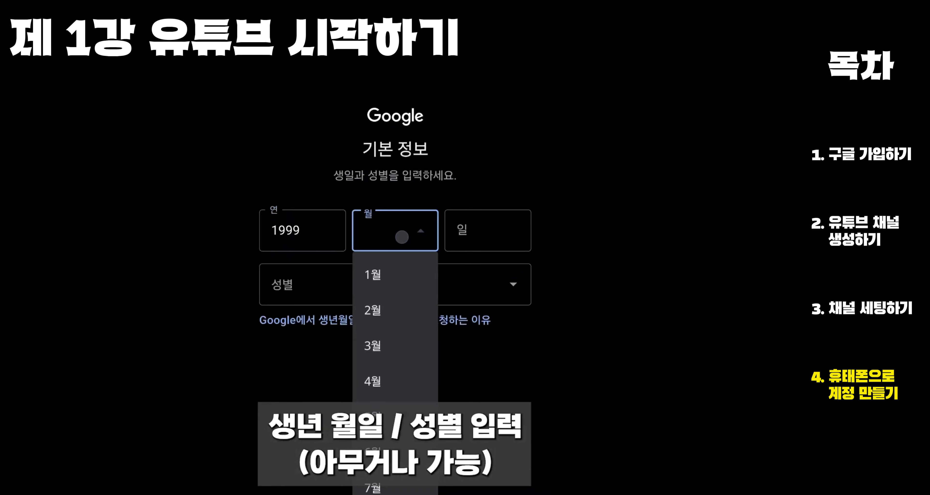
{"action": "left_click", "coordinate": [397, 273]}
{"action": "left_click", "coordinate": [510, 230]}
{"action": "type", "text": "1"}
{"action": "left_click", "coordinate": [469, 287]}
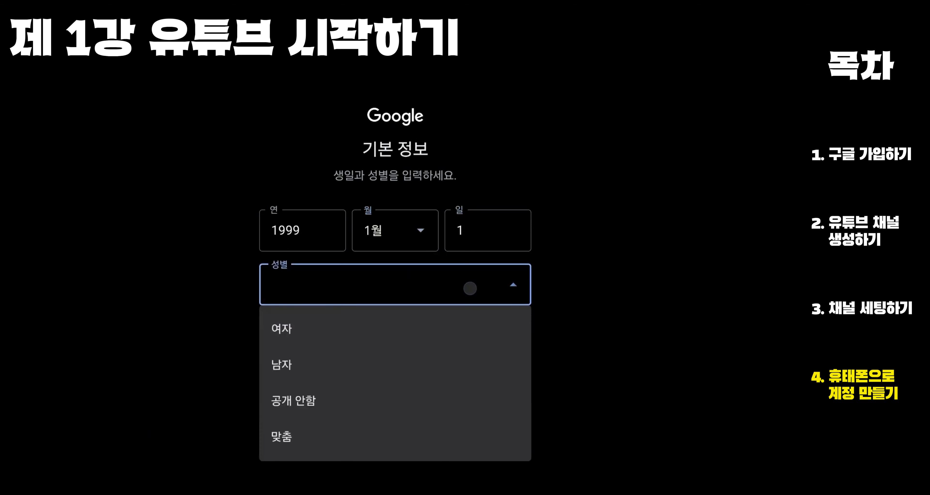
{"action": "left_click", "coordinate": [499, 363]}
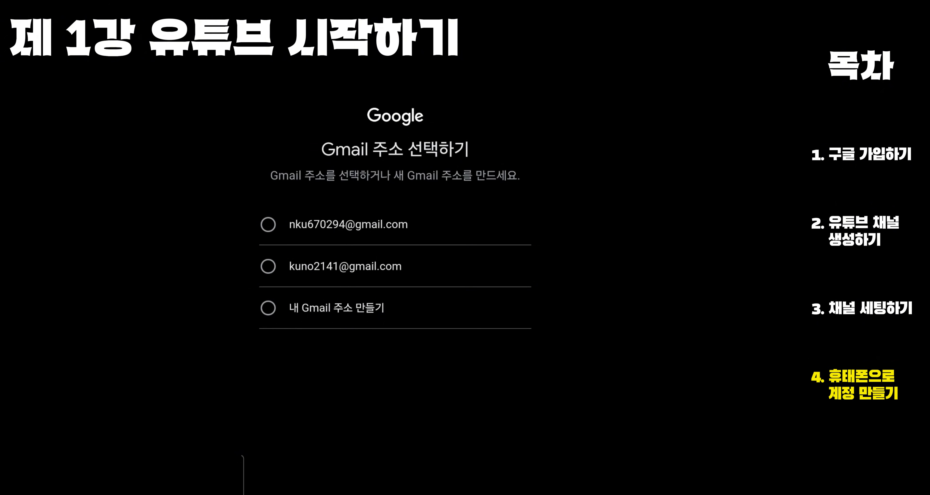
- Choose to create a custom Gmail address for the new account instead of a suggested one
{"action": "left_click", "coordinate": [371, 311]}
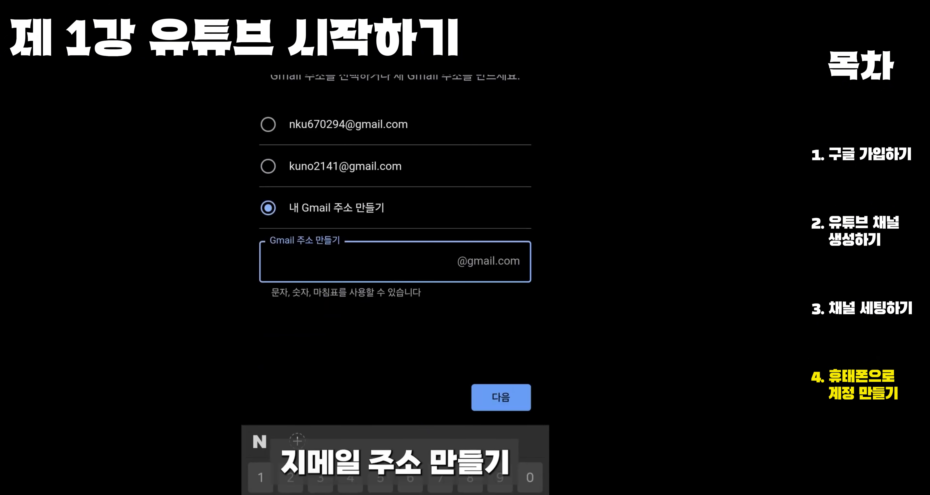